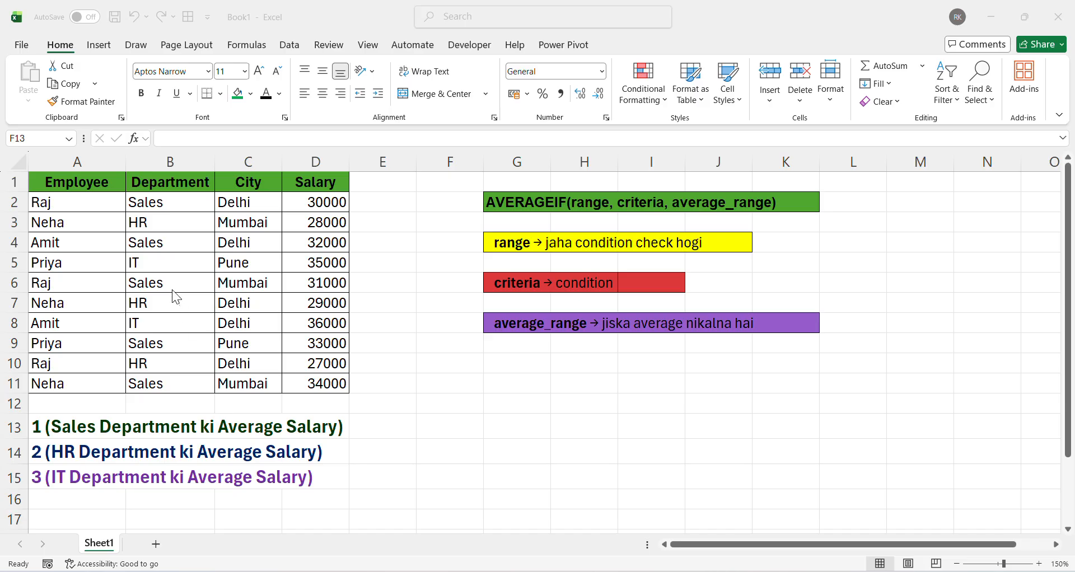
pyautogui.click(452, 430)
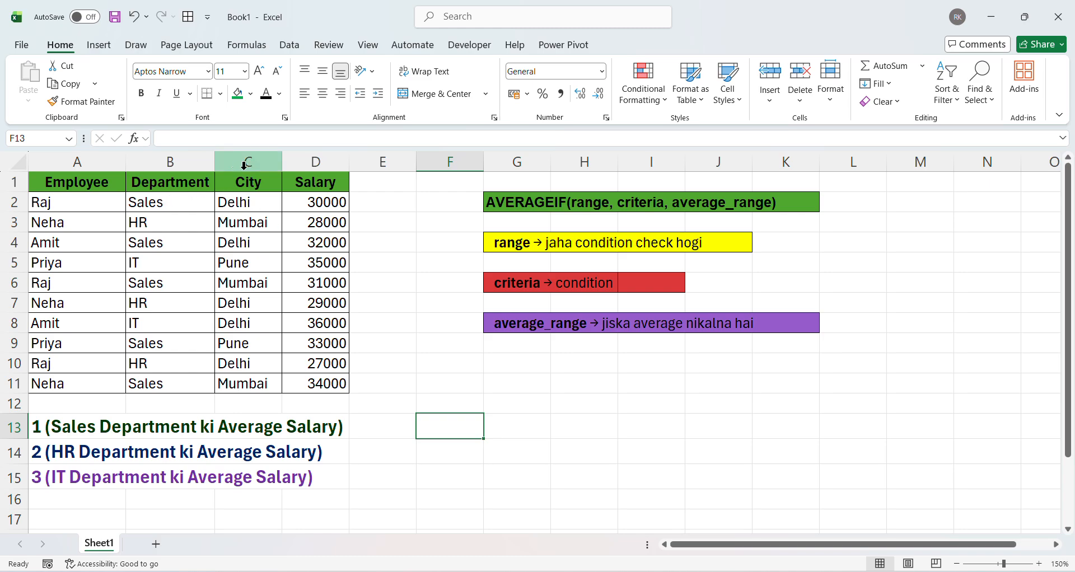
pyautogui.click(191, 197)
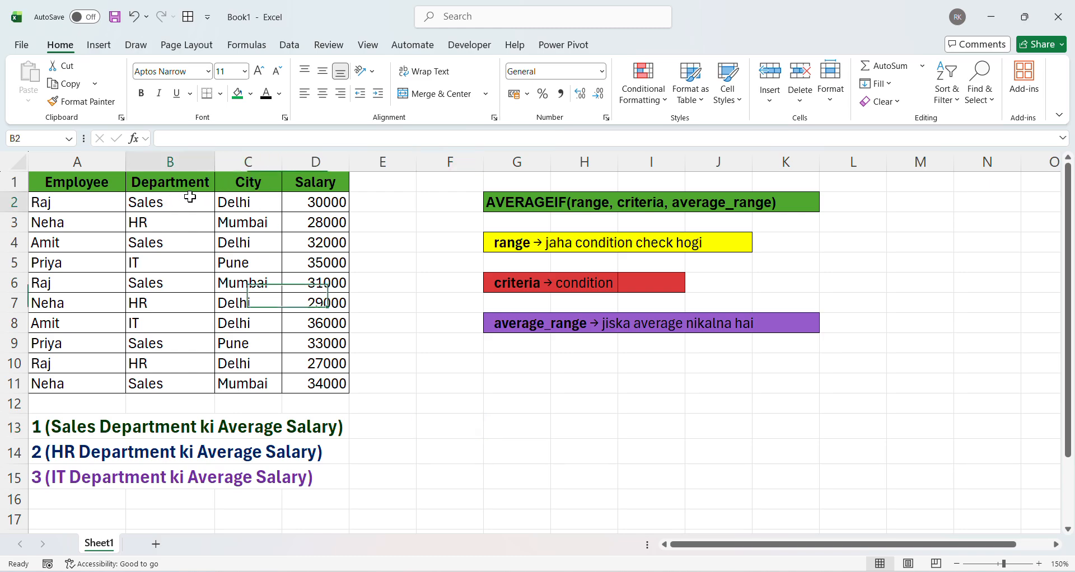
pyautogui.keyDown('ctrl'); pyautogui.click(316, 202); pyautogui.keyUp('ctrl')
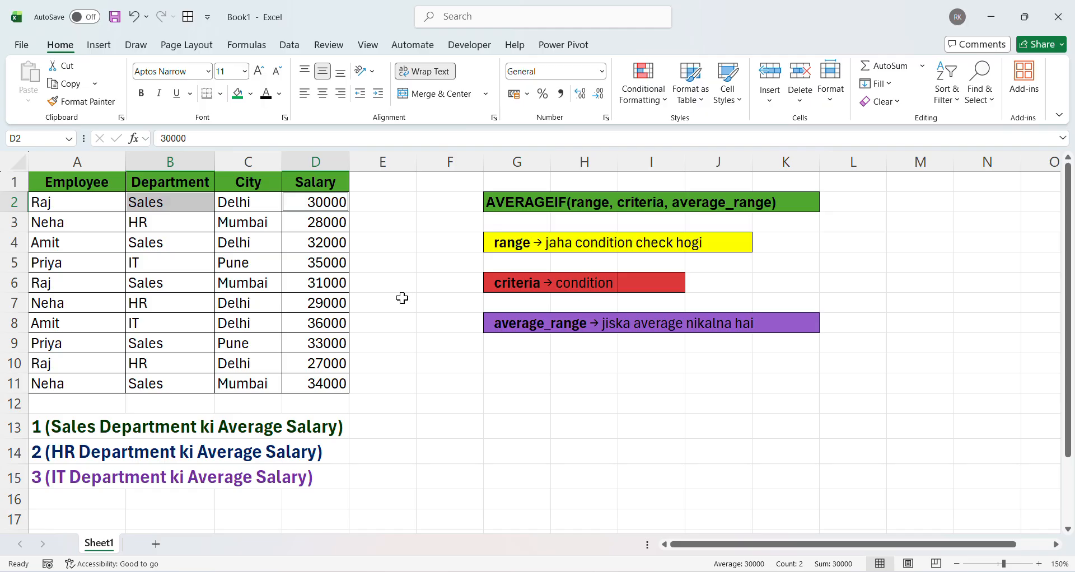
# Step: Calculate the average of all salaries in F12 with the formula =AVERAGE(D2:D11)
pyautogui.doubleClick(469, 405)
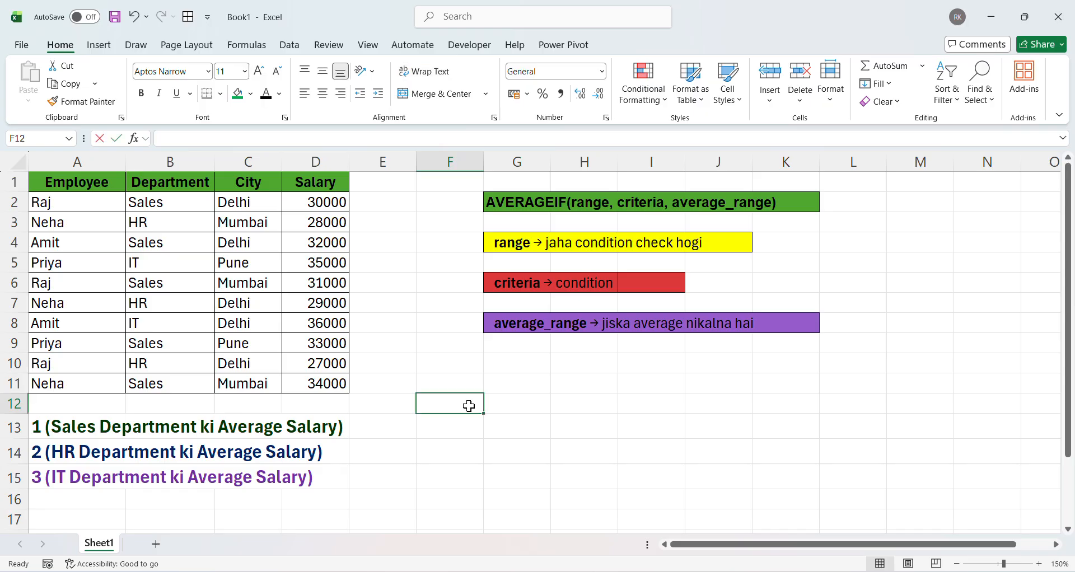
pyautogui.write('=aver')
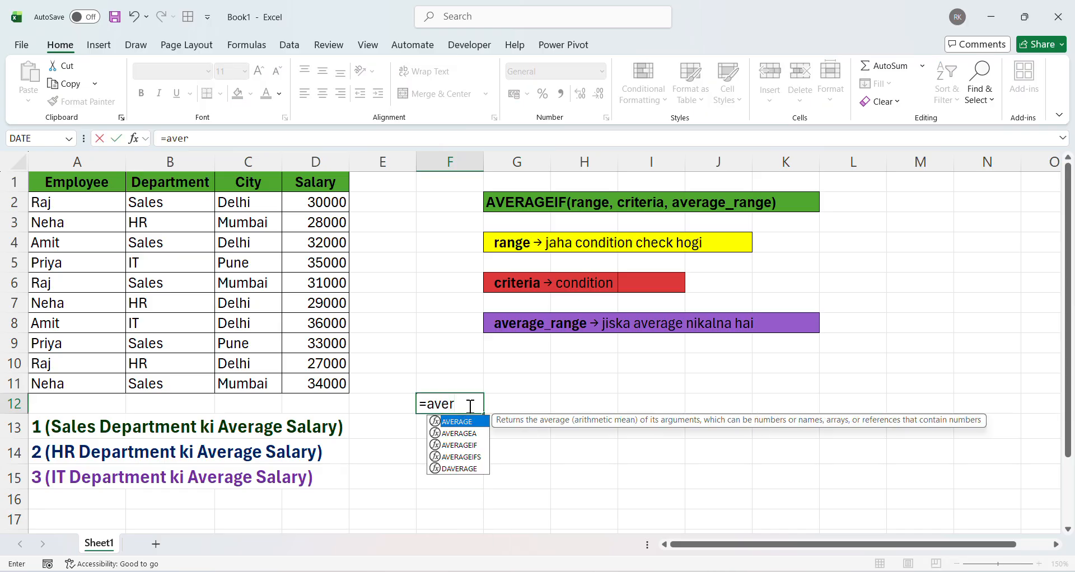
pyautogui.press('Tab')
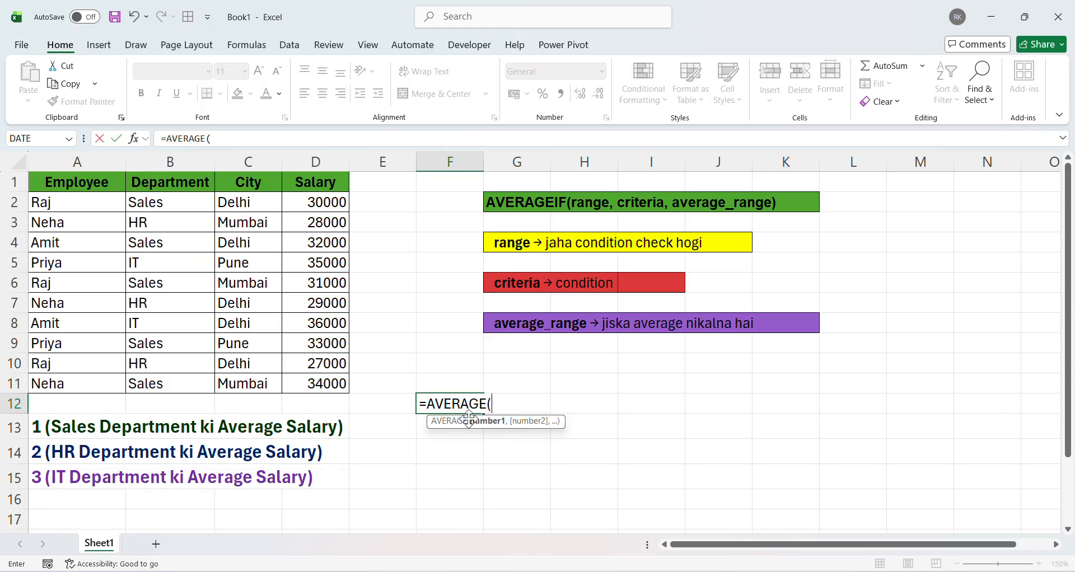
pyautogui.click(325, 202)
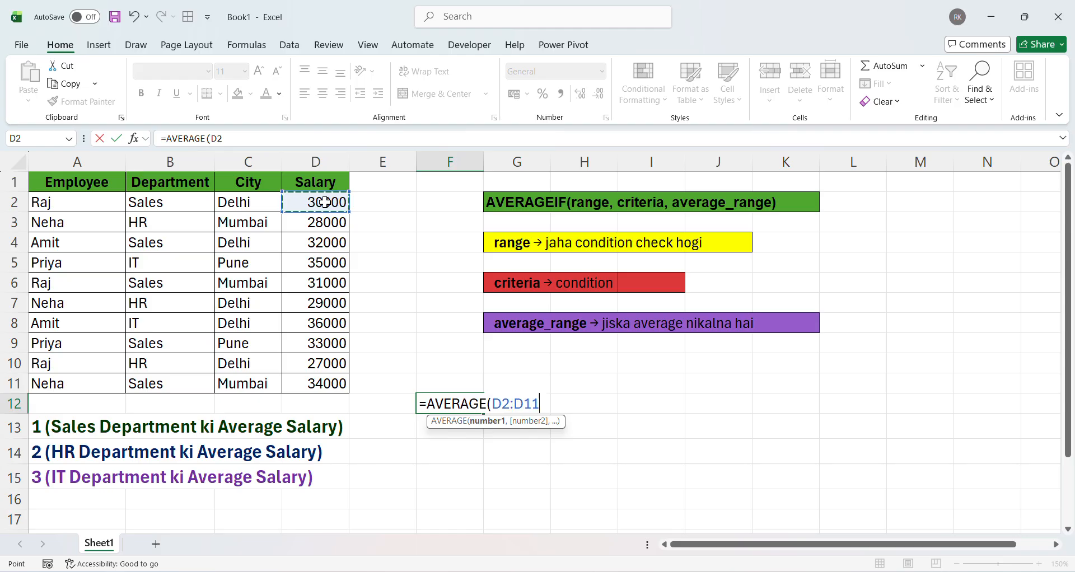
pyautogui.moveTo(325, 202); pyautogui.dragTo(325, 383)
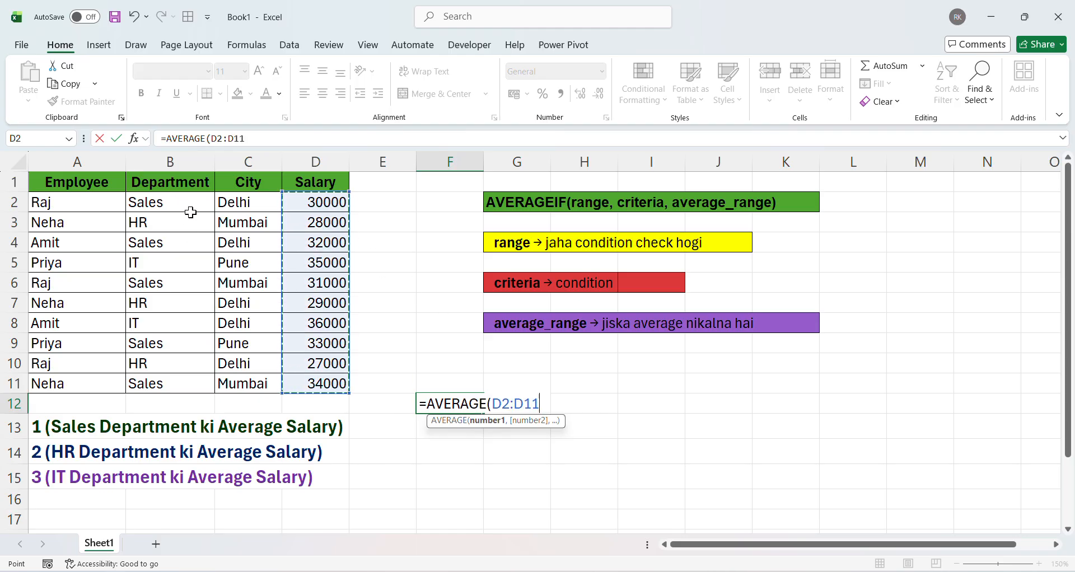
pyautogui.write(')')
pyautogui.press('Return')
pyautogui.press('Up')
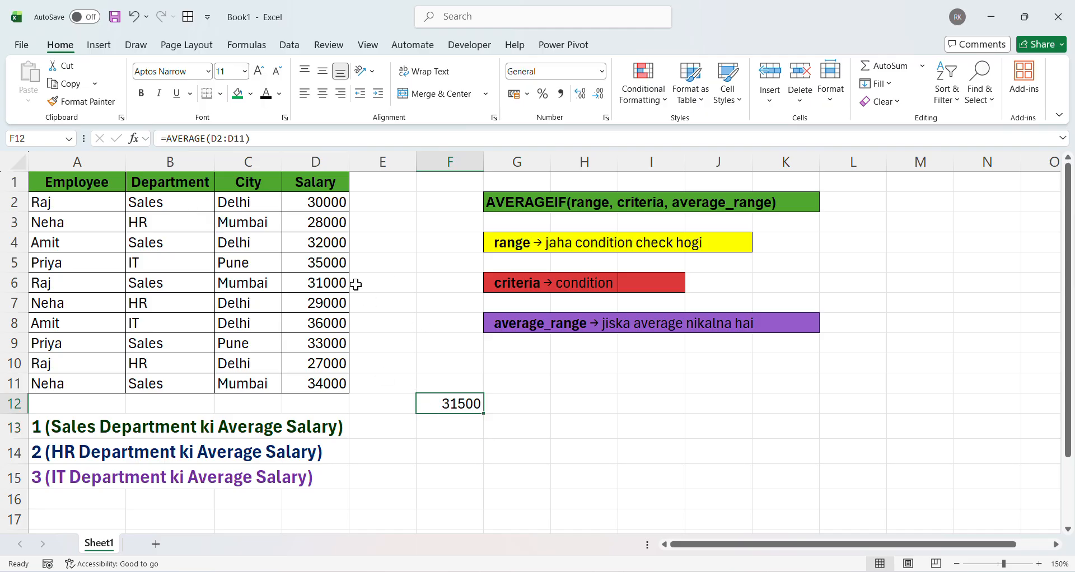
# Step: Select the salaries in D2:D11 to check the formula's range, and clear the average from F12
pyautogui.click(320, 202)
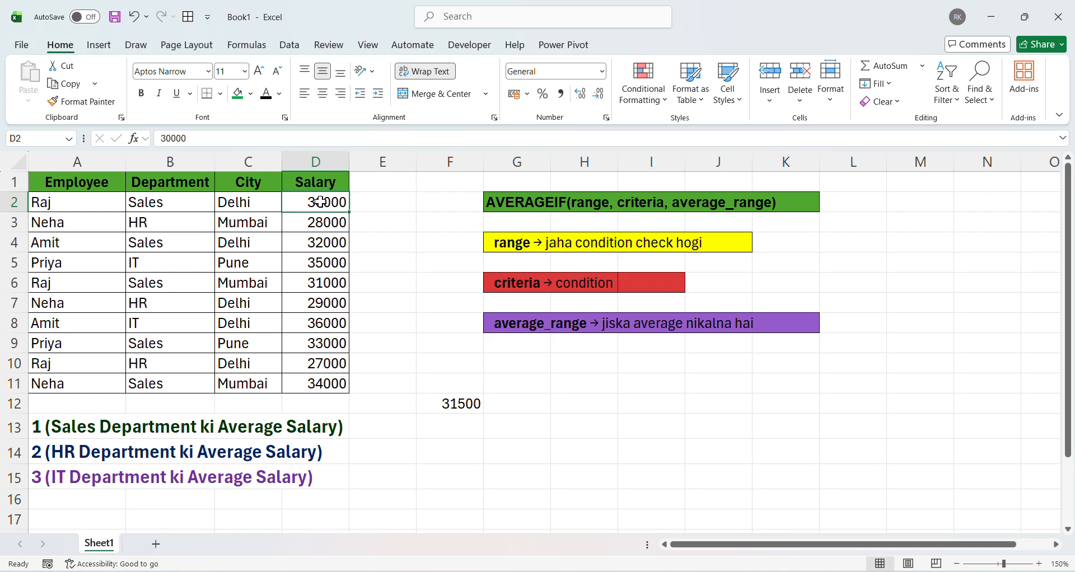
pyautogui.hotkey('ctrl', 'shift', 'Down')
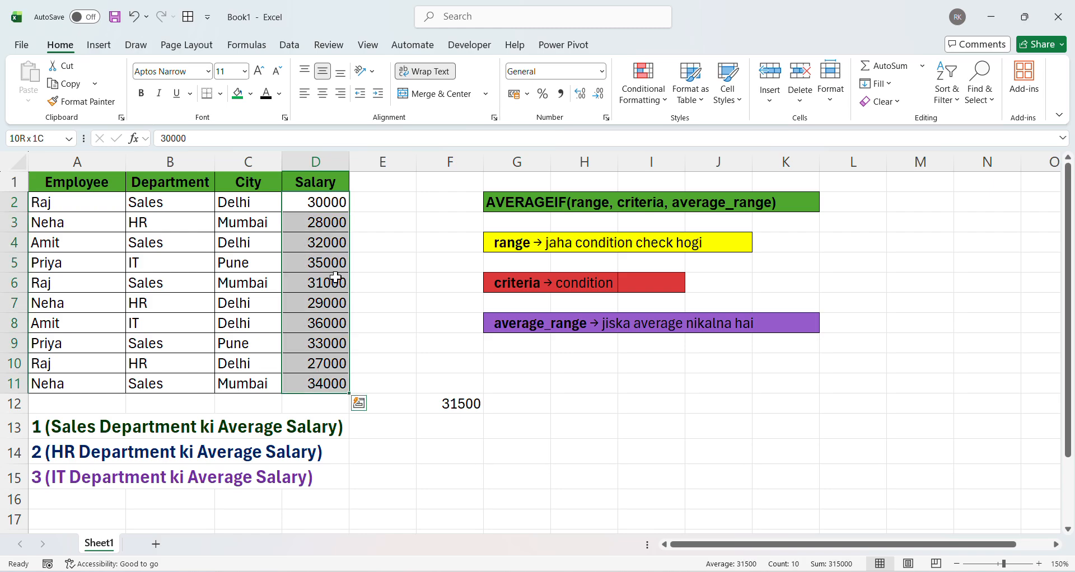
pyautogui.click(442, 403)
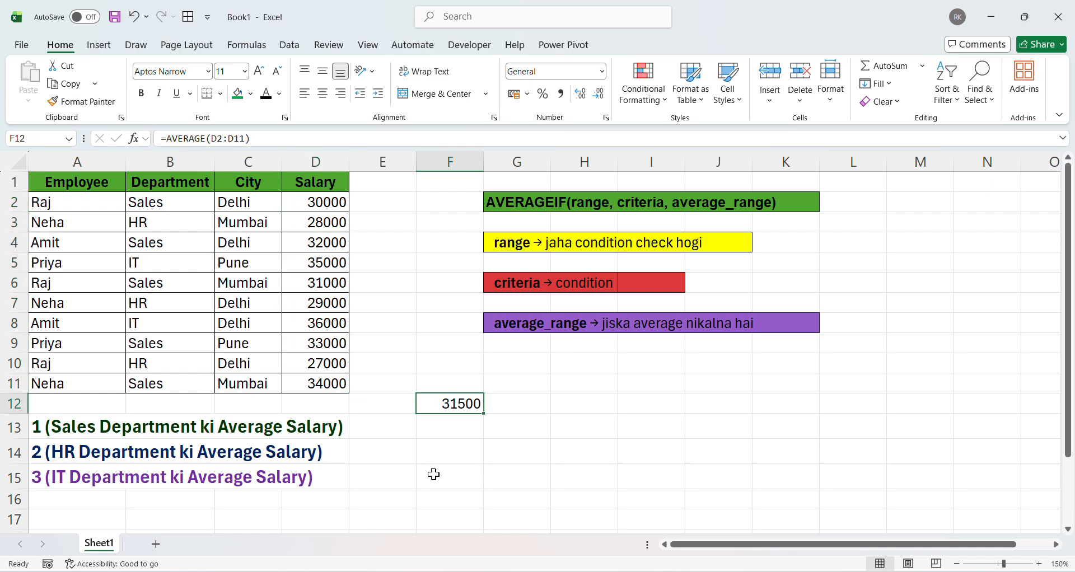
pyautogui.press('Delete')
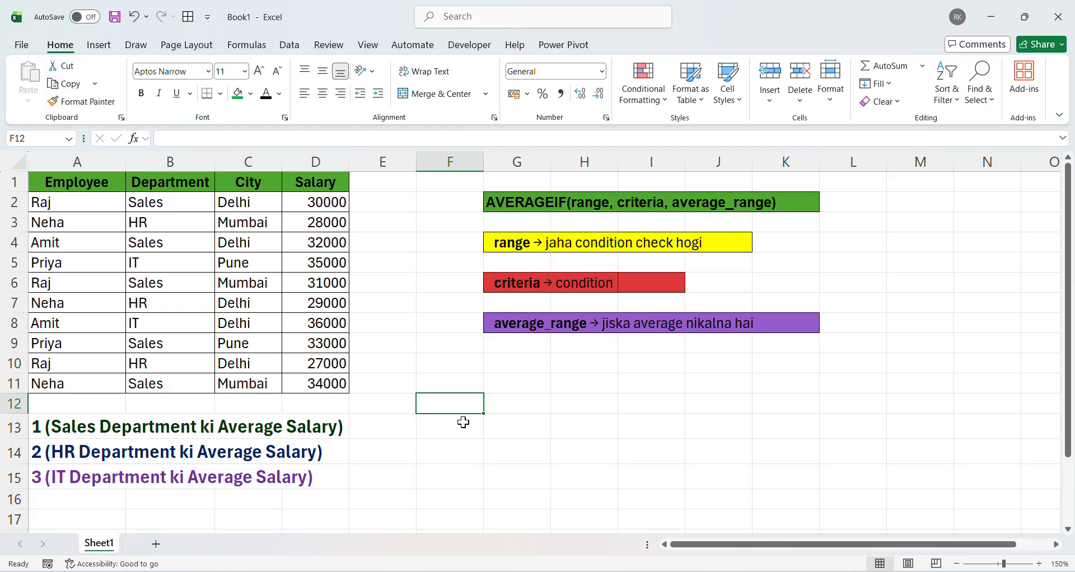
pyautogui.click(165, 450)
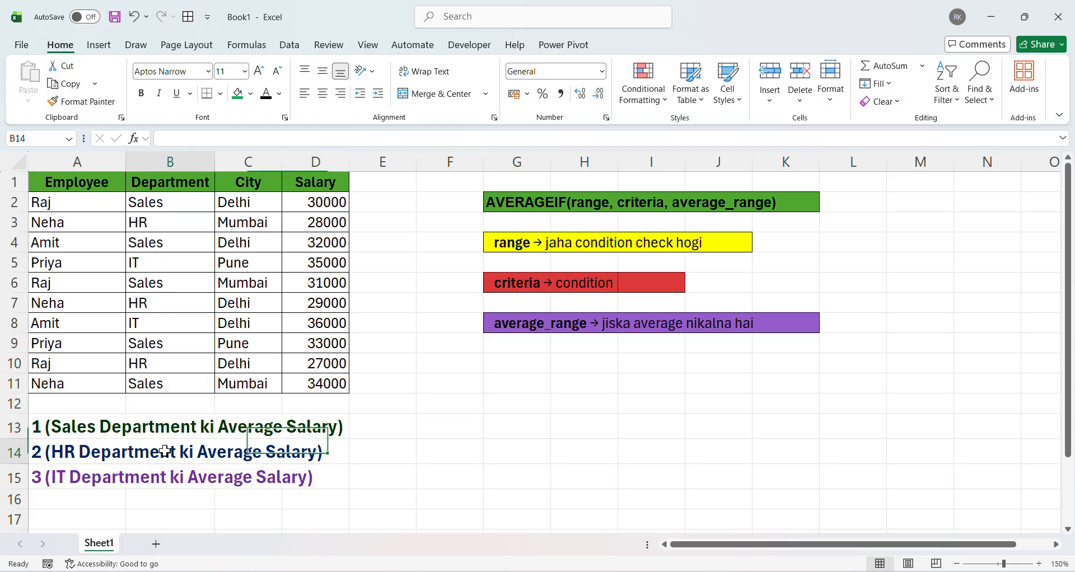
pyautogui.click(163, 427)
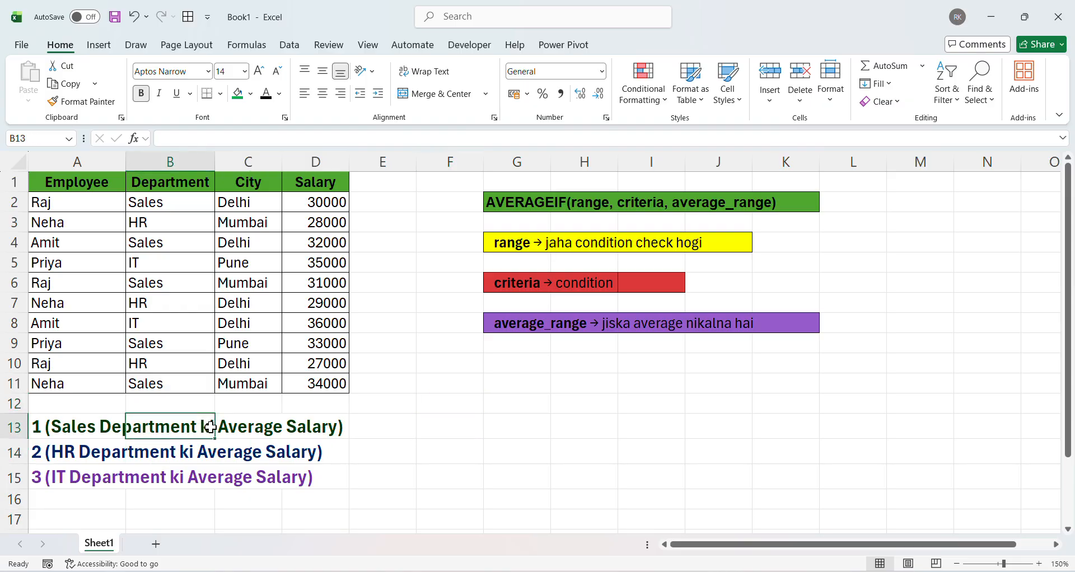
pyautogui.click(430, 426)
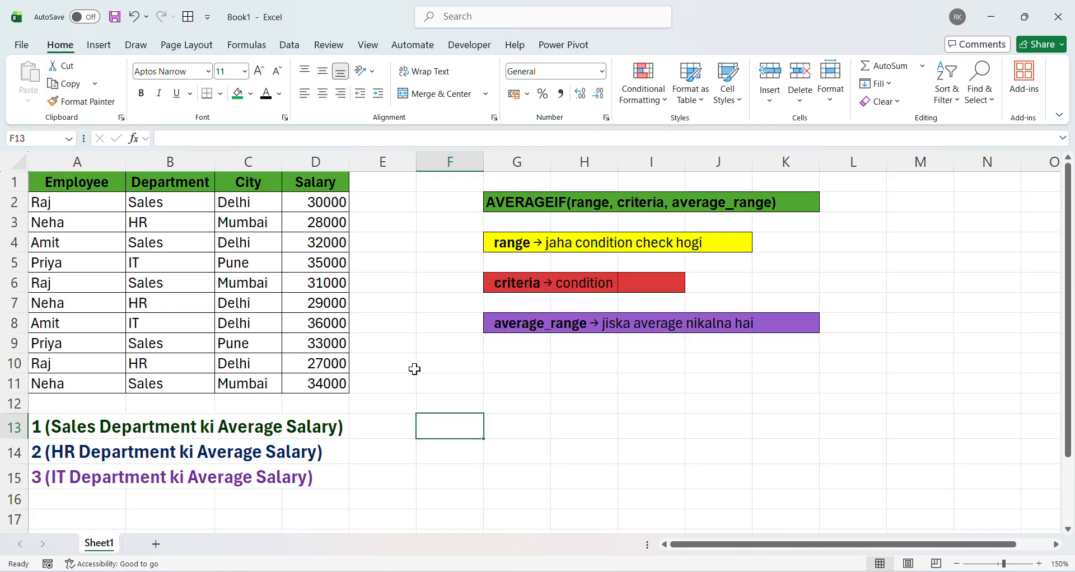
# Step: Go through the Sales entries in the Department column and match each with its salary in column D
pyautogui.click(149, 205)
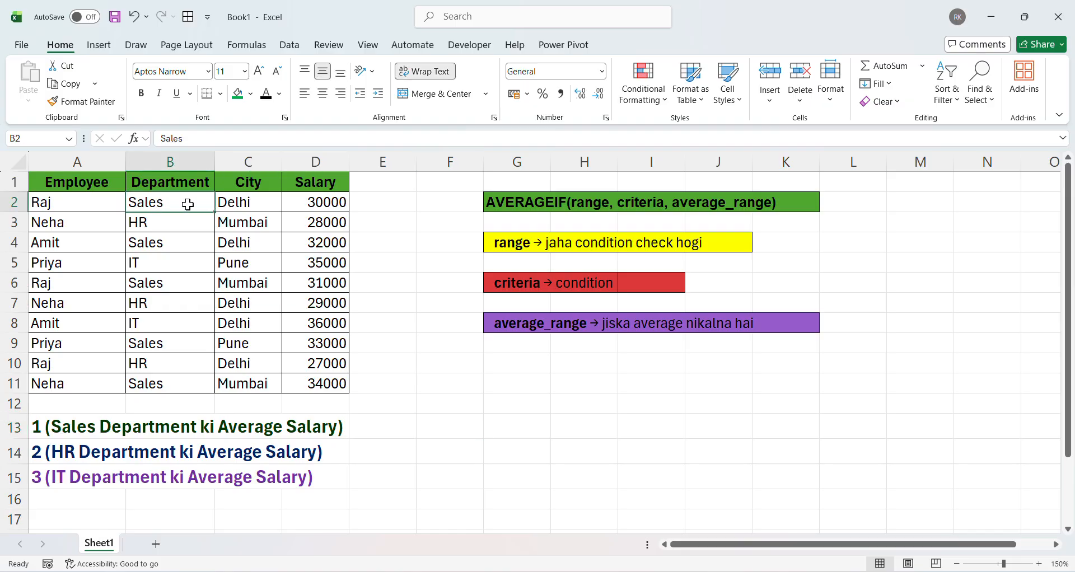
pyautogui.keyDown('ctrl'); pyautogui.click(310, 205); pyautogui.keyUp('ctrl')
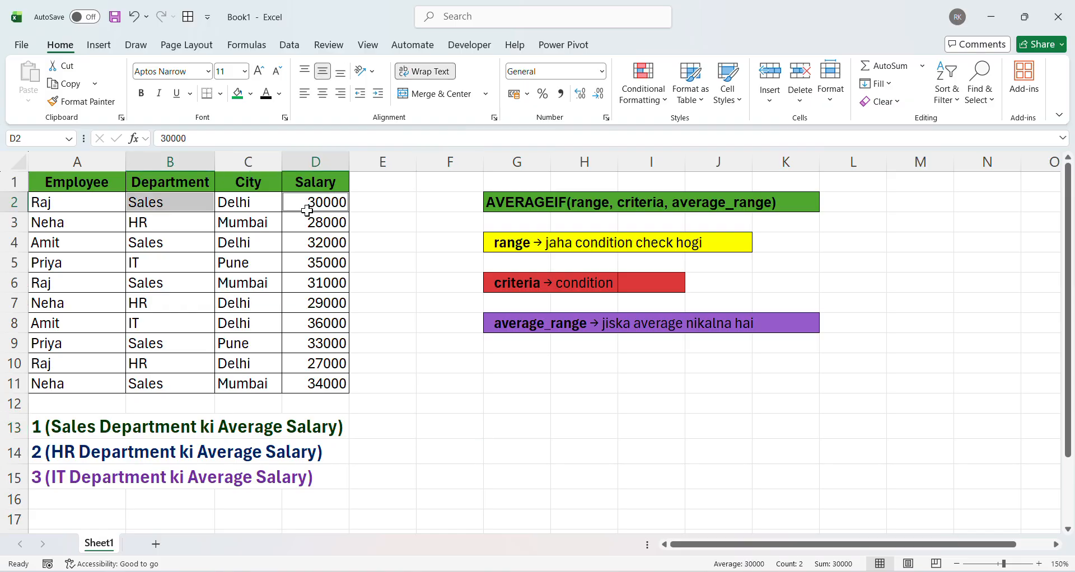
pyautogui.keyDown('ctrl'); pyautogui.click(159, 244); pyautogui.keyUp('ctrl')
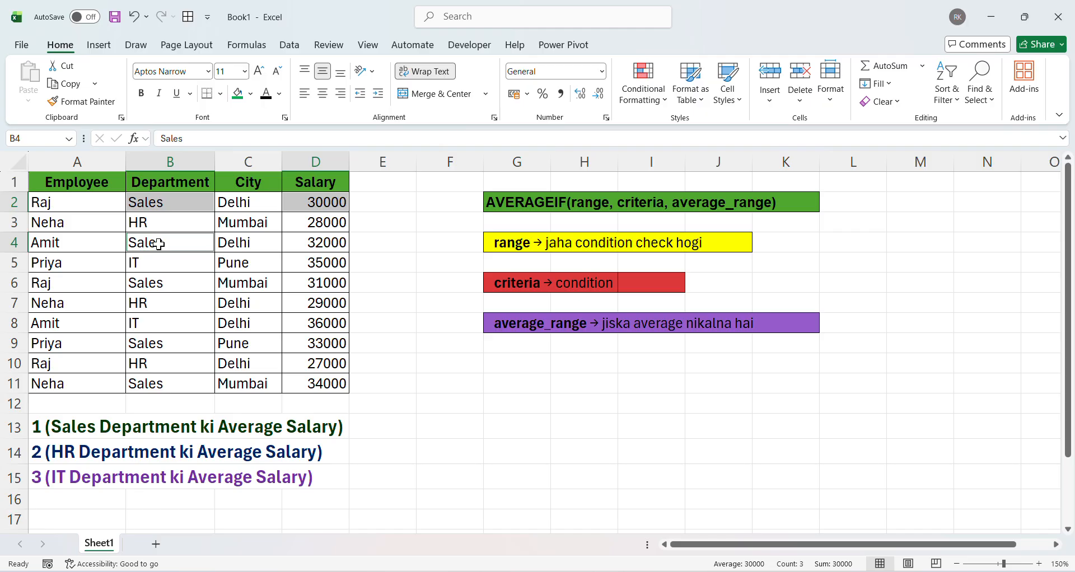
pyautogui.keyDown('ctrl'); pyautogui.click(311, 242); pyautogui.keyUp('ctrl')
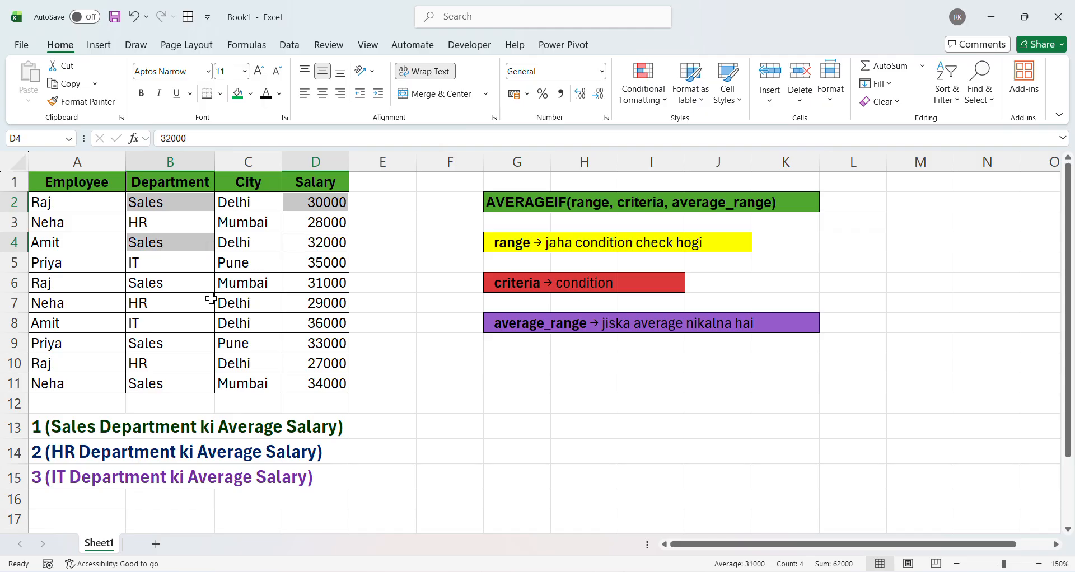
pyautogui.keyDown('ctrl'); pyautogui.click(173, 283); pyautogui.keyUp('ctrl')
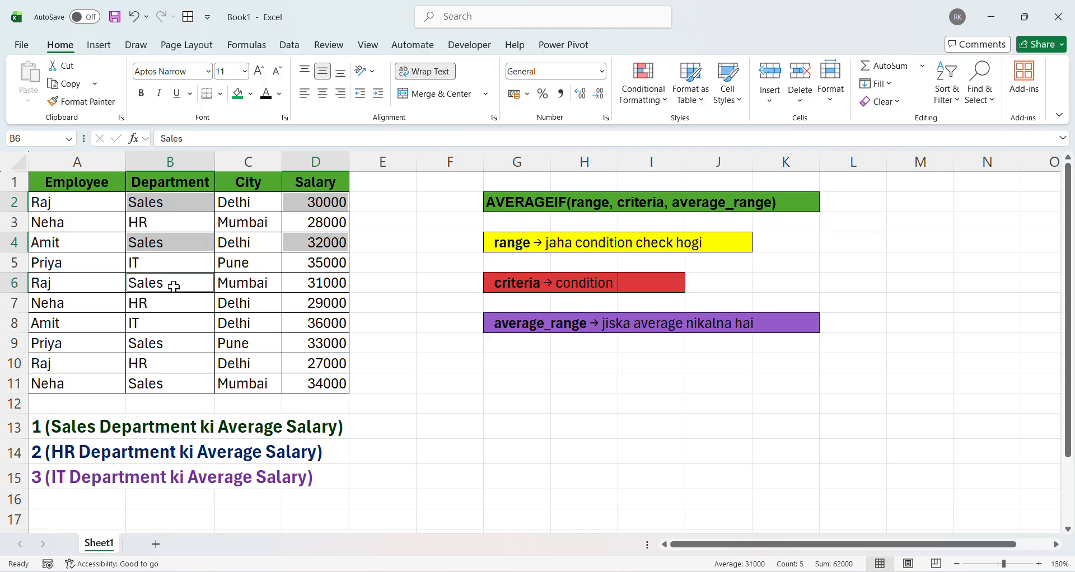
pyautogui.keyDown('ctrl'); pyautogui.click(316, 282); pyautogui.keyUp('ctrl')
pyautogui.click(169, 343)
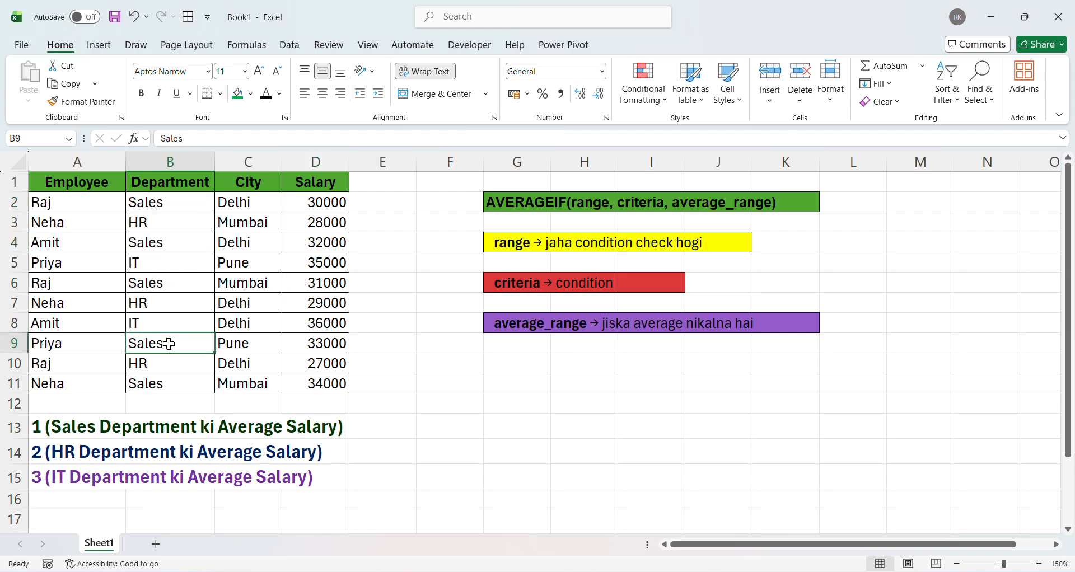
pyautogui.click(293, 345)
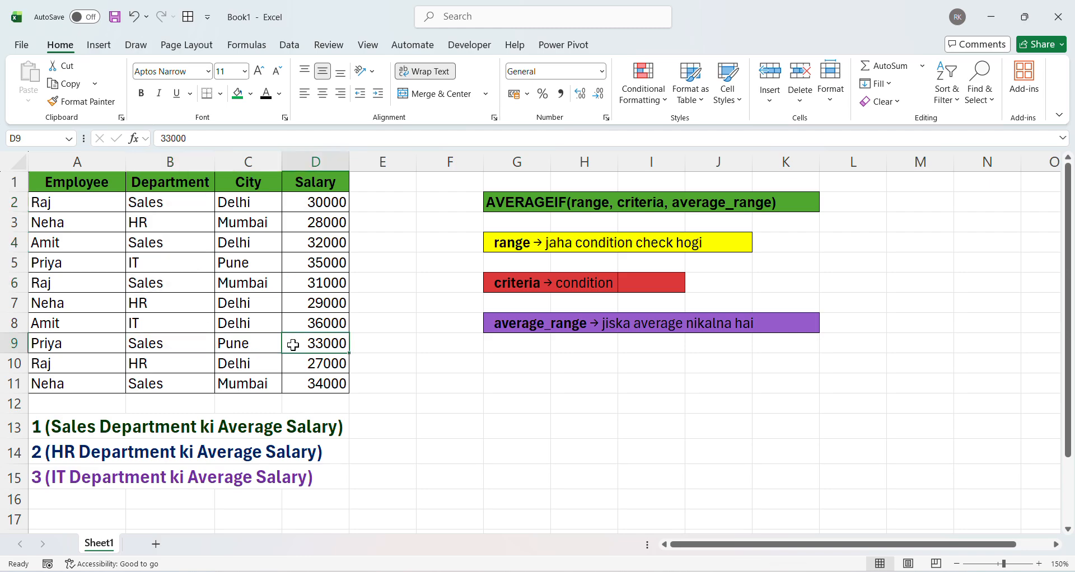
pyautogui.click(160, 381)
# Step: Select only the Sales salaries in D11, D9, D6, D4 and D2 together to read their sum
pyautogui.click(316, 389)
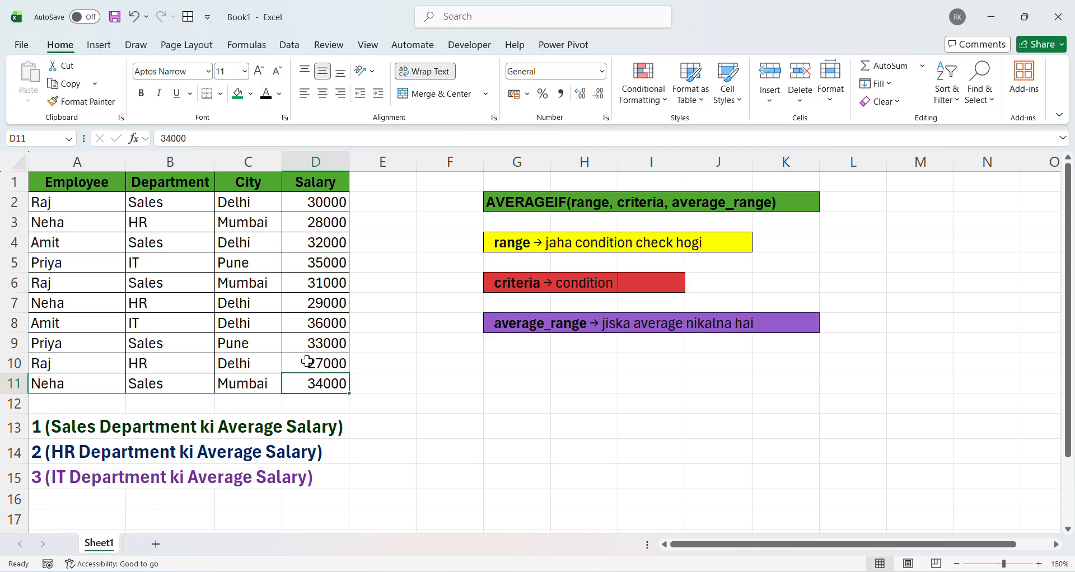
pyautogui.keyDown('ctrl'); pyautogui.click(307, 339); pyautogui.keyUp('ctrl')
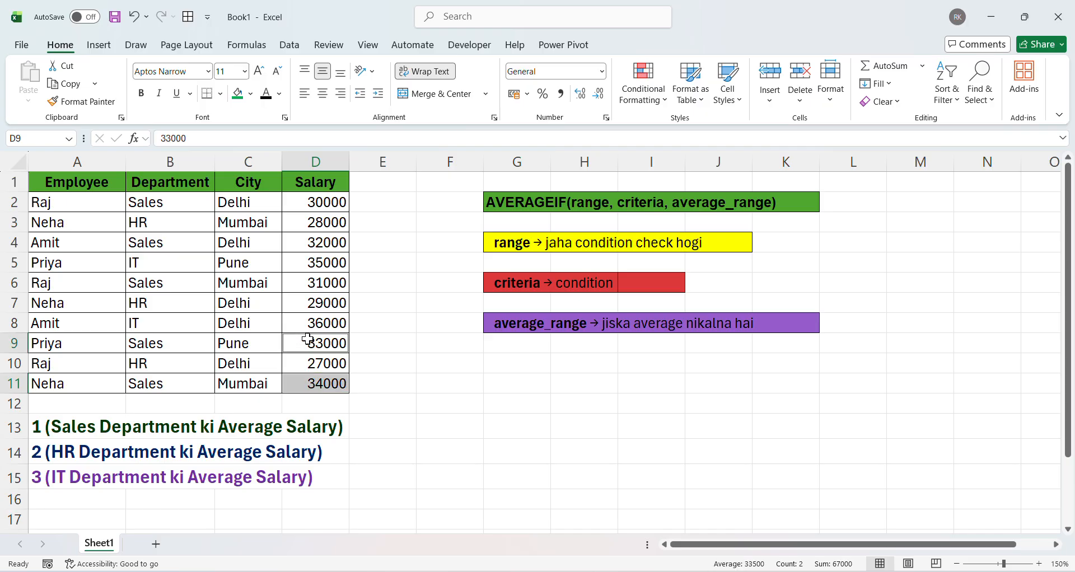
pyautogui.keyDown('ctrl'); pyautogui.click(304, 280); pyautogui.keyUp('ctrl')
pyautogui.keyDown('ctrl'); pyautogui.click(309, 242); pyautogui.keyUp('ctrl')
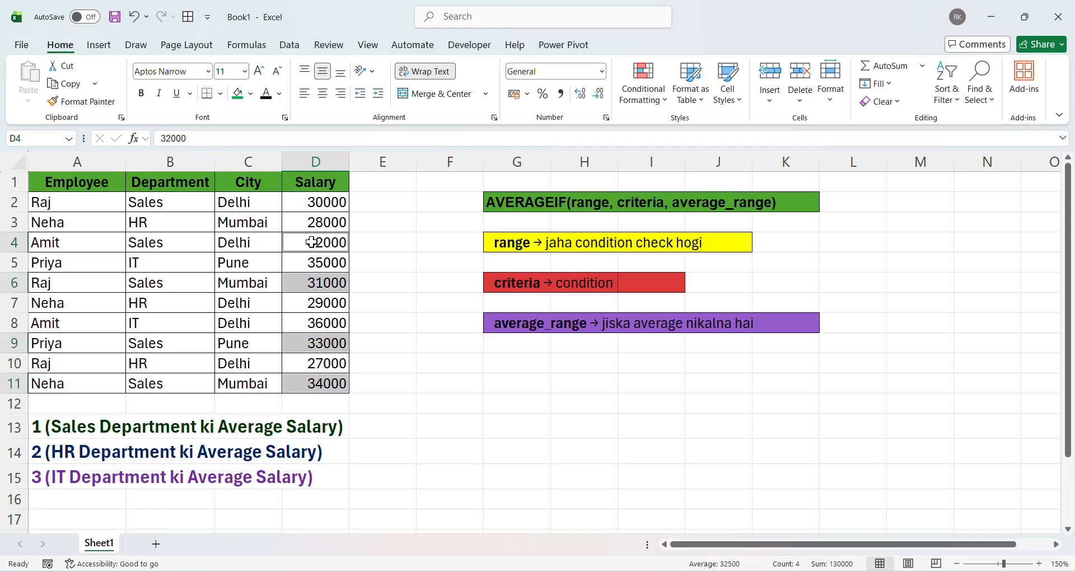
pyautogui.keyDown('ctrl'); pyautogui.click(321, 202); pyautogui.keyUp('ctrl')
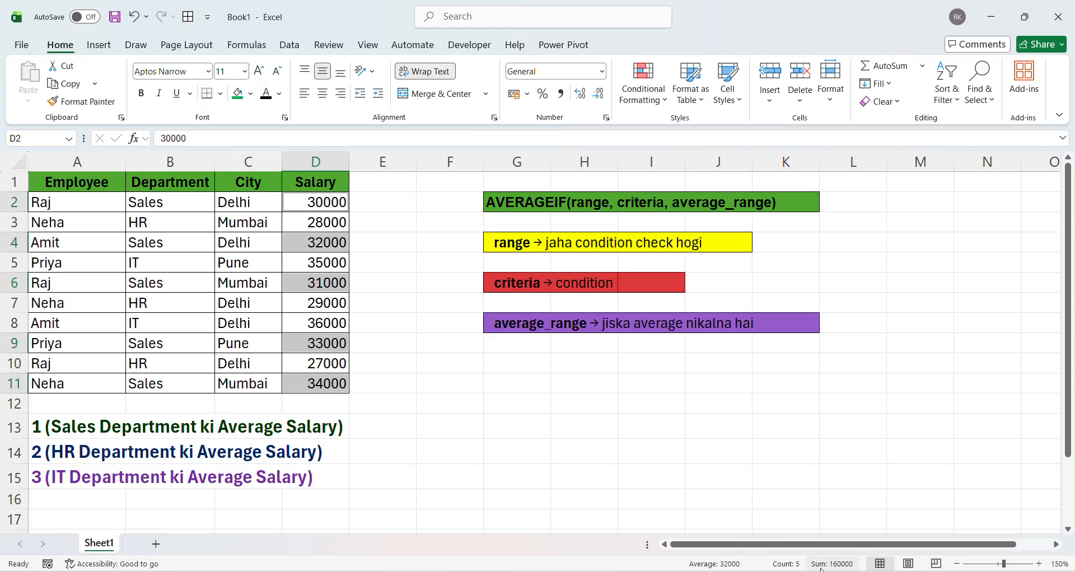
# Step: Enter the Sales salary total 160000 in cell I12
pyautogui.doubleClick(648, 401)
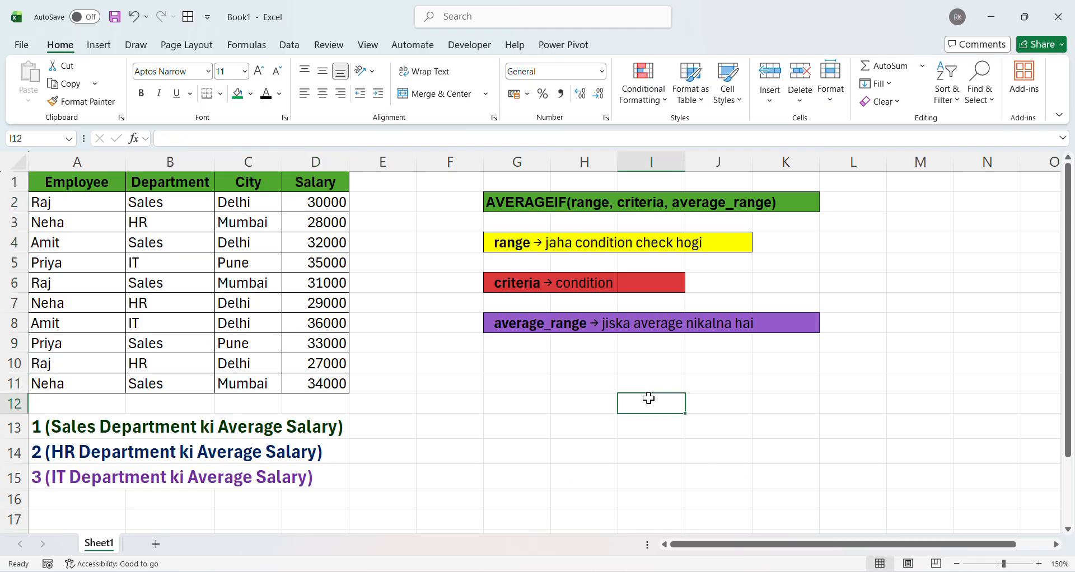
pyautogui.write('160000')
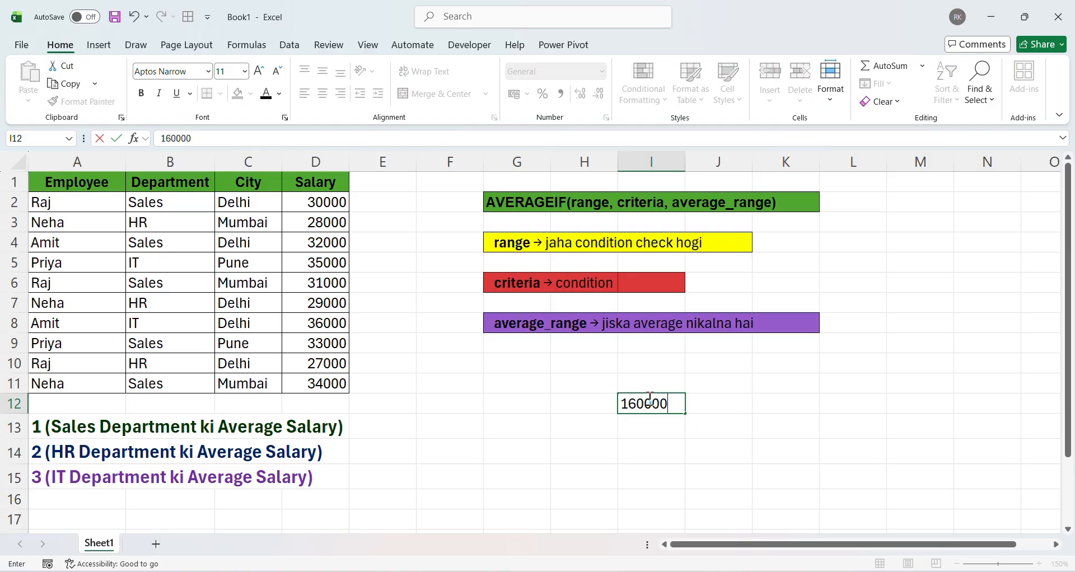
pyautogui.hotkey('ctrl', 'Return')
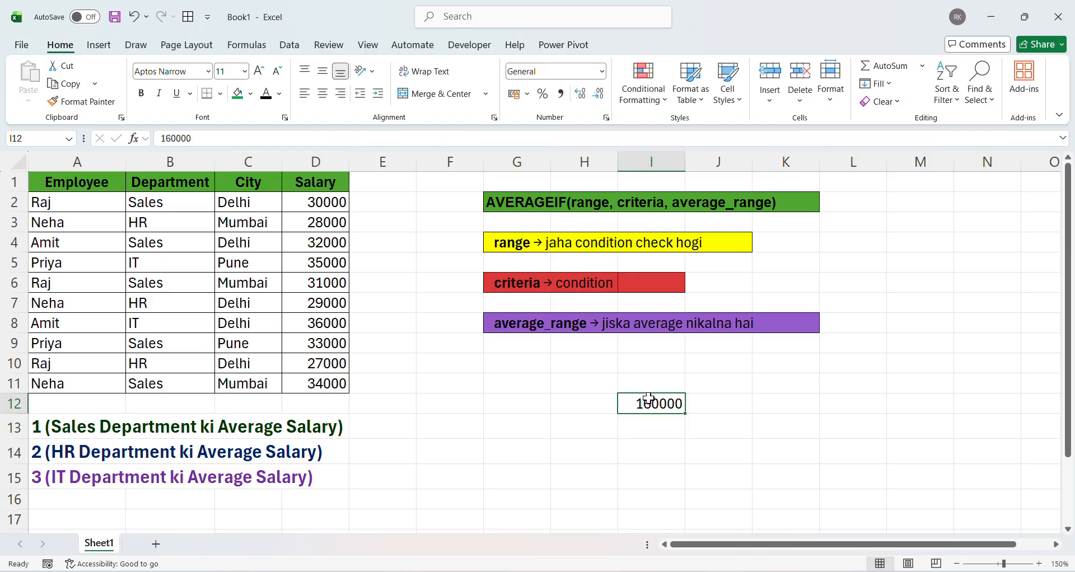
# Step: Count the Sales entries in the Department column by going through B2, B4, B6, B9 and B11
pyautogui.keyDown('ctrl'); pyautogui.click(184, 202); pyautogui.keyUp('ctrl')
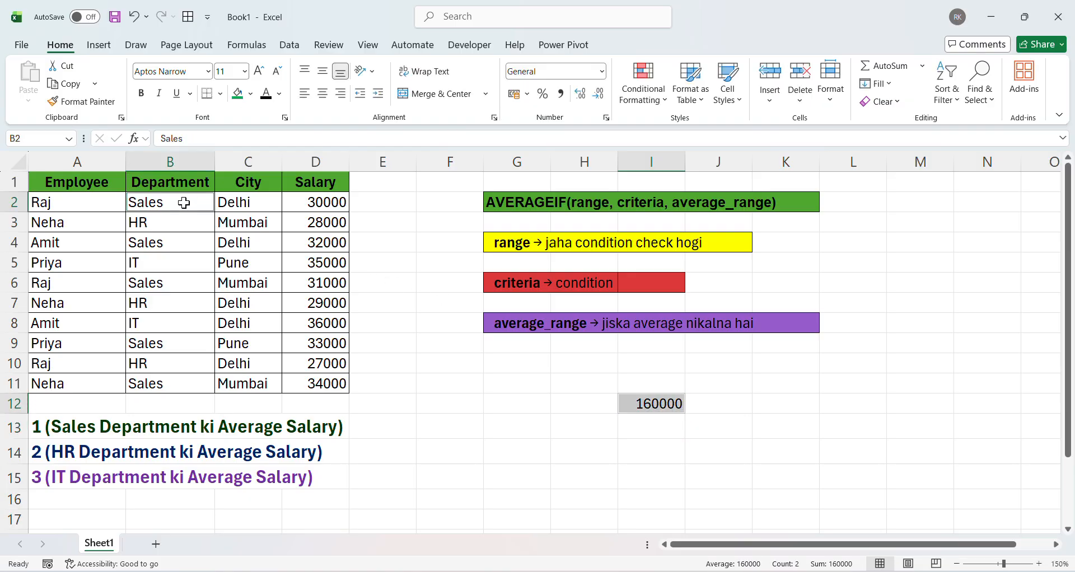
pyautogui.click(171, 242)
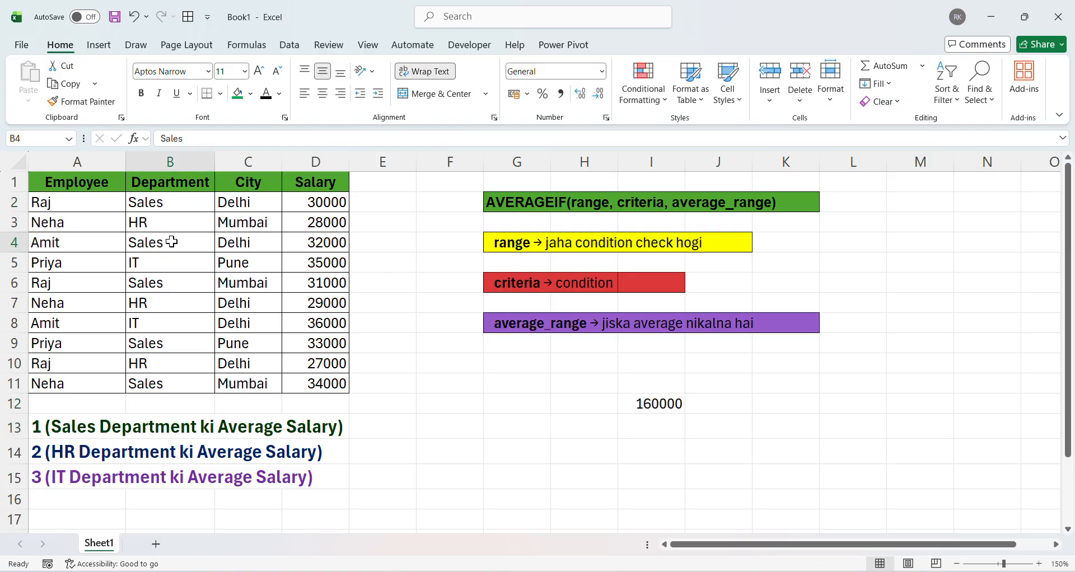
pyautogui.click(150, 282)
pyautogui.click(149, 343)
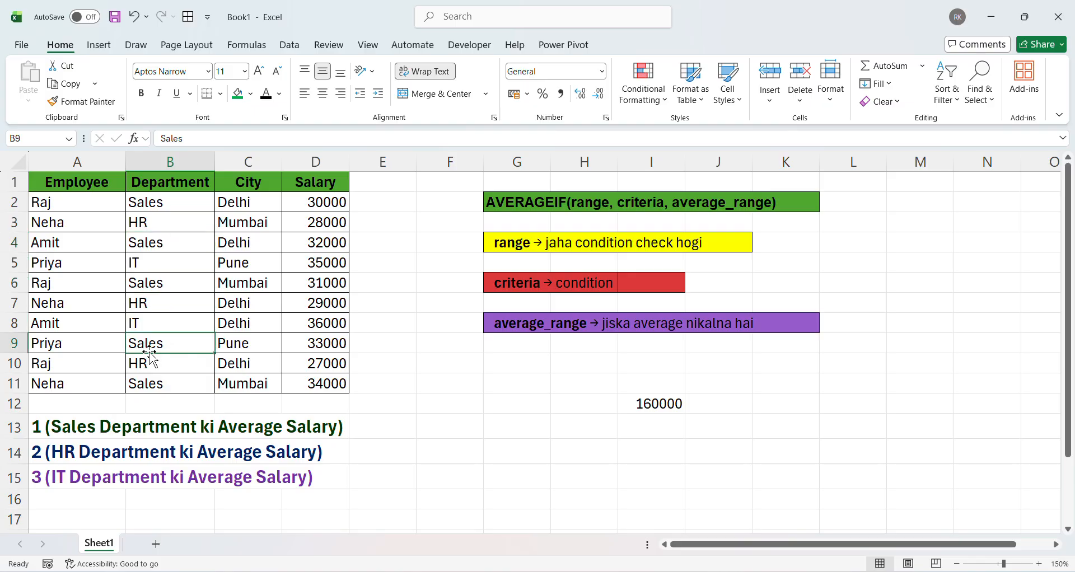
pyautogui.click(149, 383)
# Step: Calculate the Sales average in J12 by dividing the total in I12 by 5 with the formula =I12/5
pyautogui.click(634, 400)
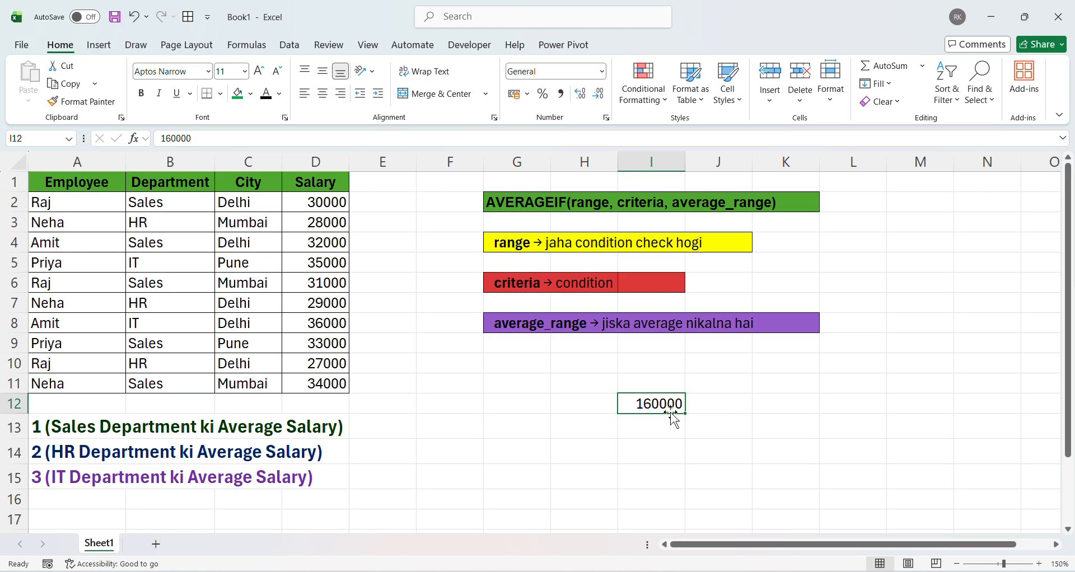
pyautogui.doubleClick(709, 408)
pyautogui.write('=I12')
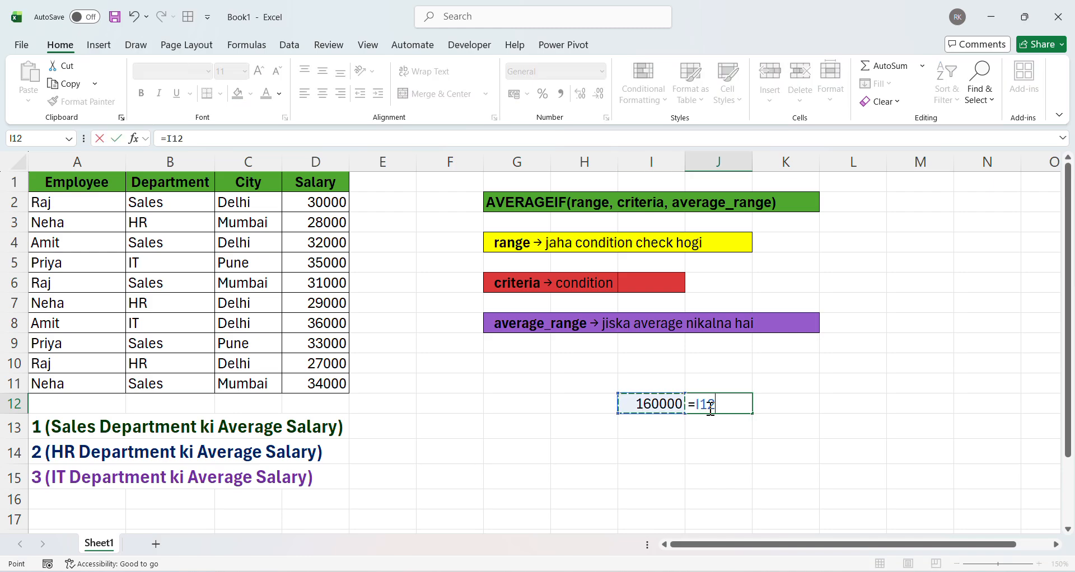
pyautogui.write('/5')
pyautogui.press('Return')
pyautogui.click(710, 410)
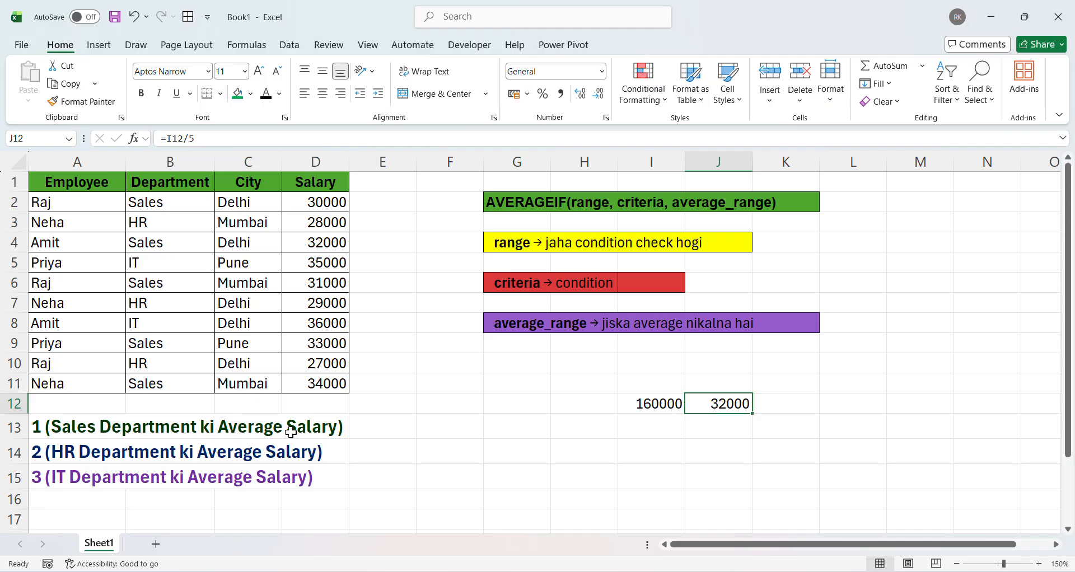
# Step: Start an AVERAGEIF formula in E13 for the Sales average, using the Department cells B1:B11 as the range
pyautogui.click(391, 425)
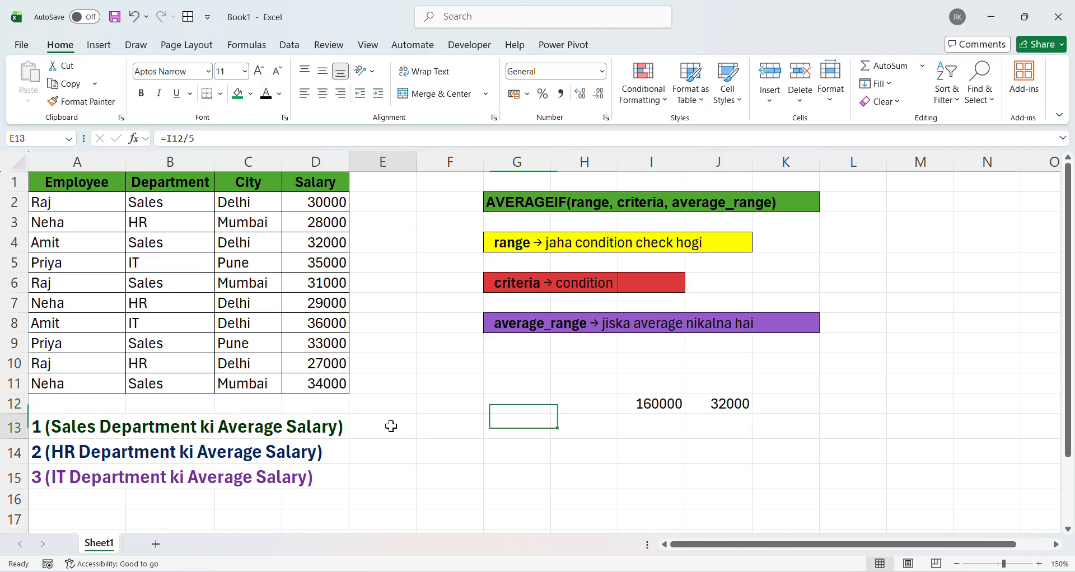
pyautogui.doubleClick(393, 427)
pyautogui.write('=aver')
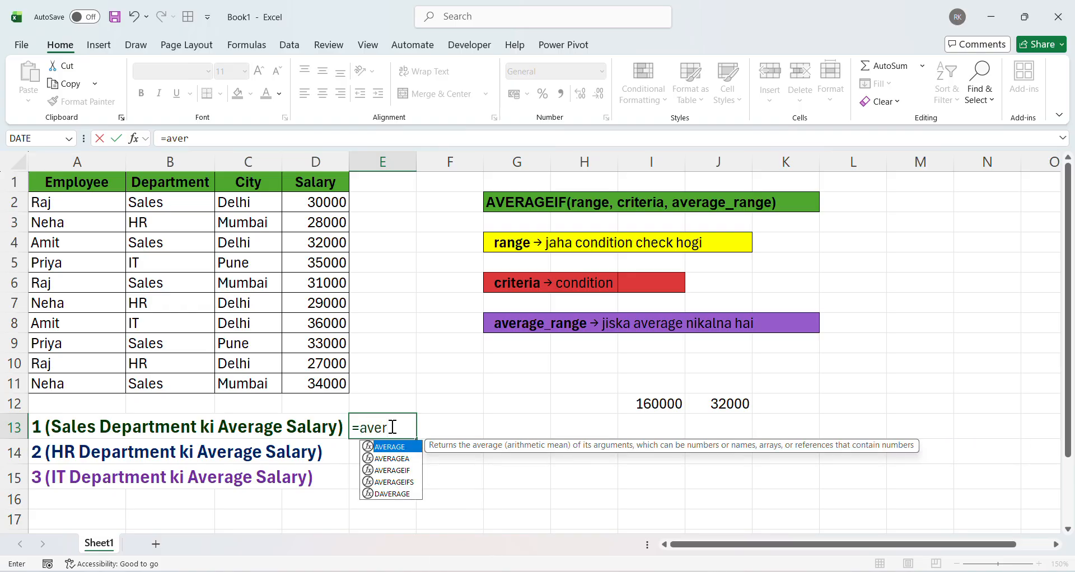
pyautogui.click(402, 472)
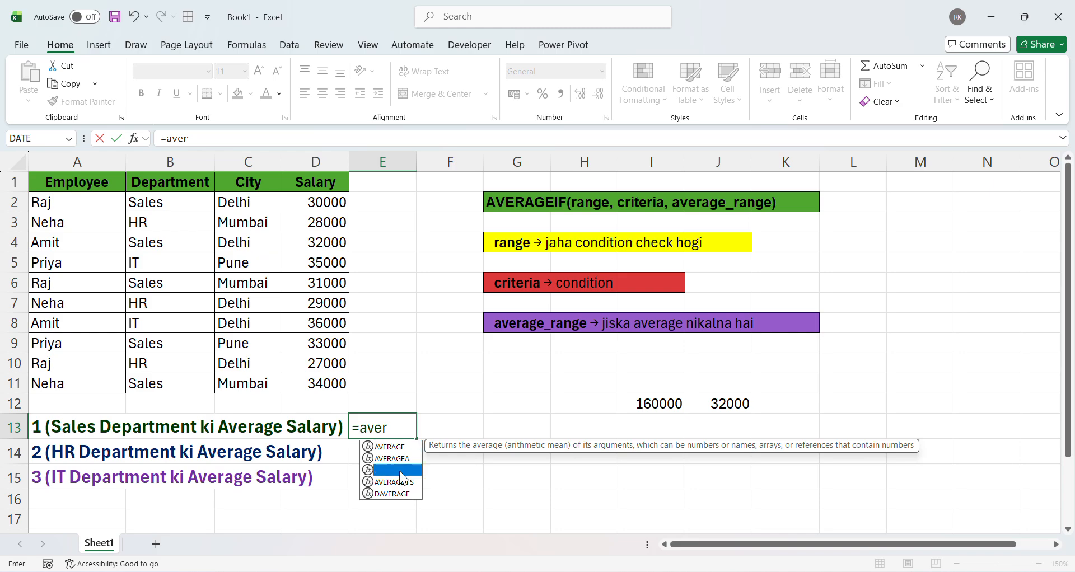
pyautogui.doubleClick(400, 471)
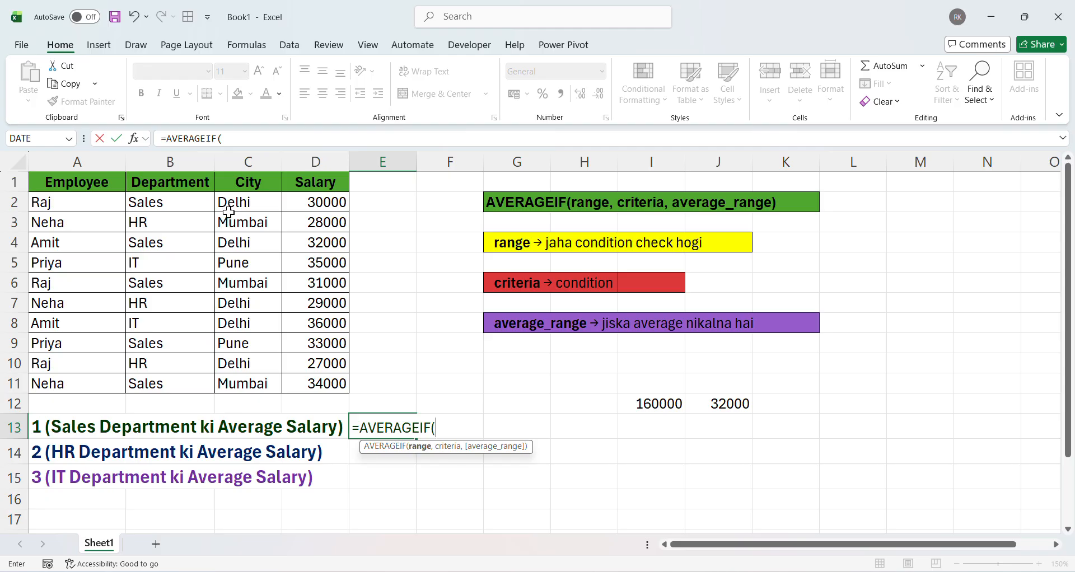
pyautogui.moveTo(170, 183); pyautogui.dragTo(168, 384)
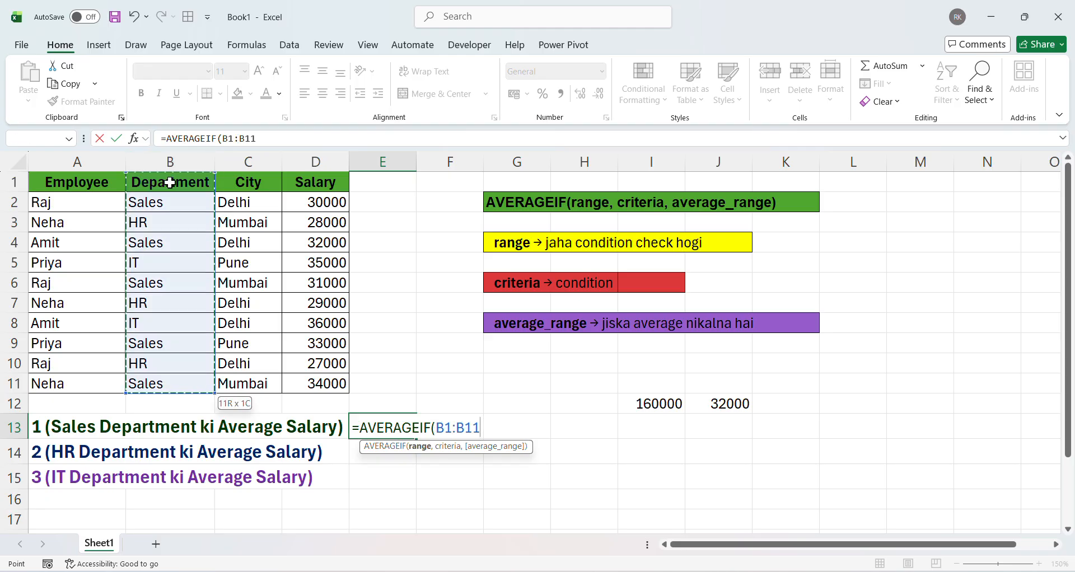
pyautogui.write(',')
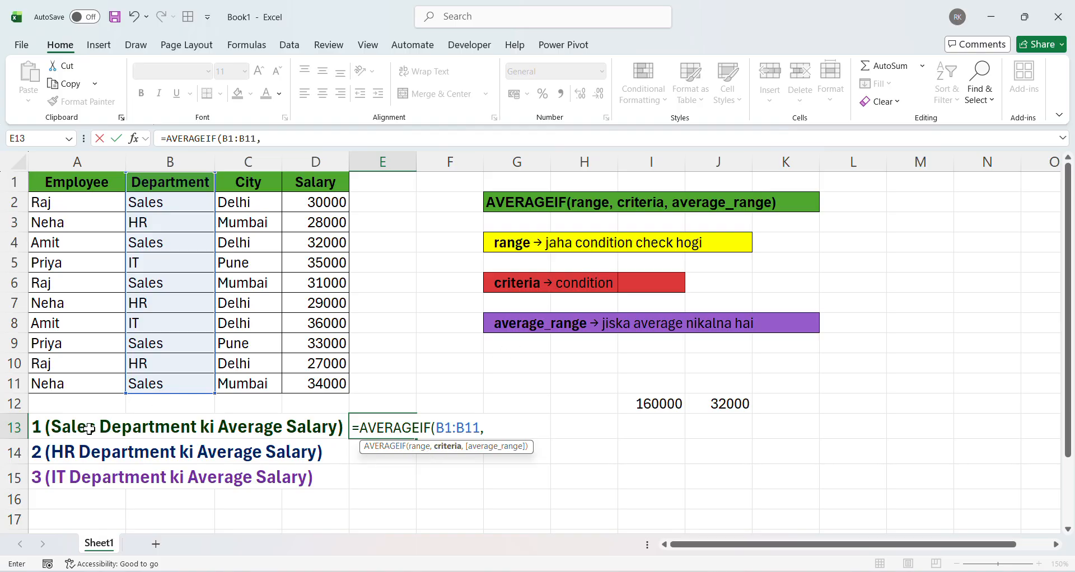
# Step: Complete the E13 formula with B2 as the criteria and D1:D11 as the average range, and compare it with J12
pyautogui.click(152, 206)
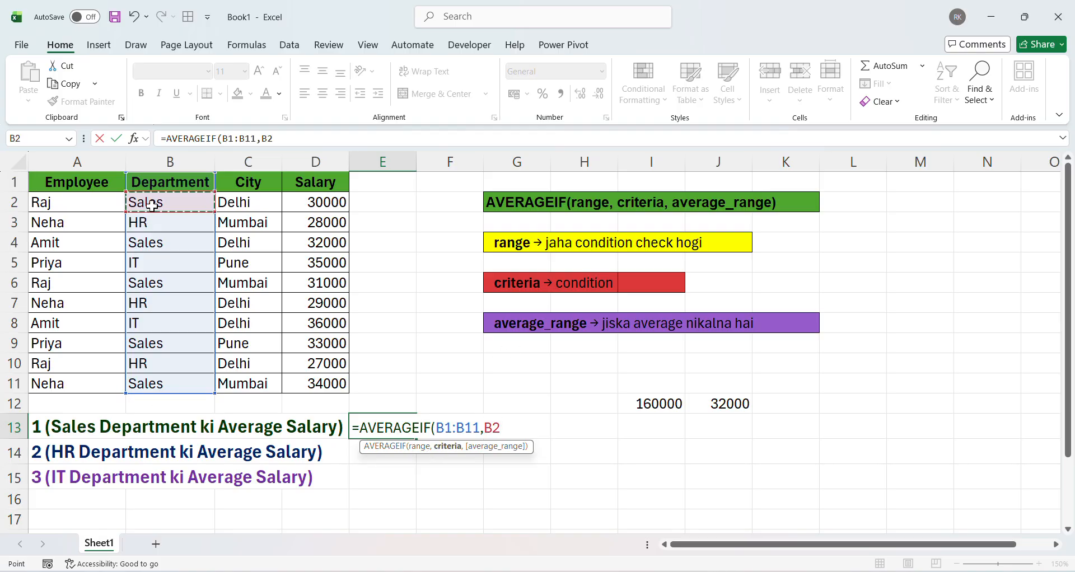
pyautogui.write(',')
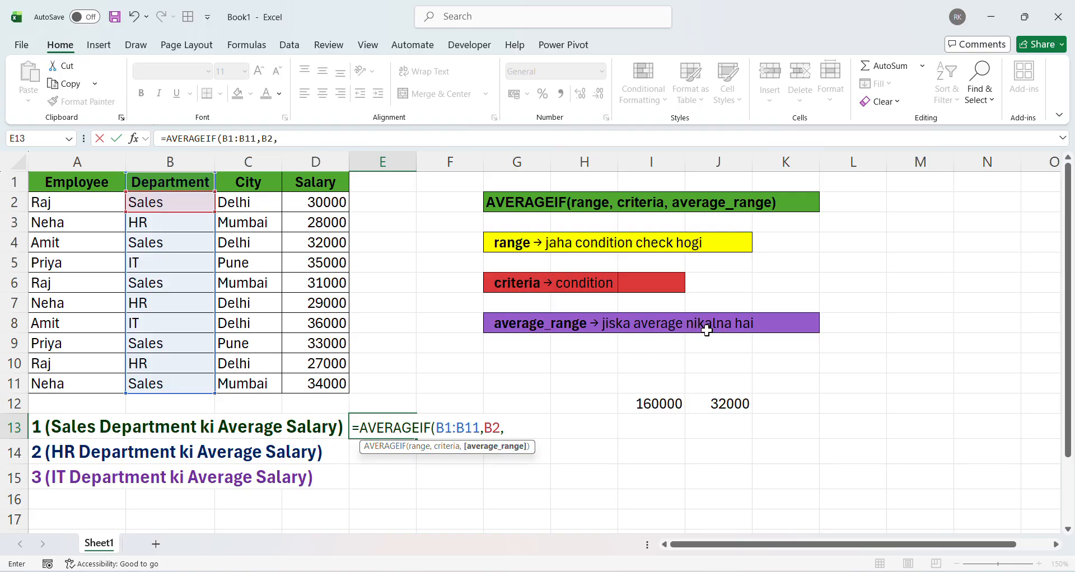
pyautogui.click(325, 186)
pyautogui.hotkey('ctrl', 'shift', 'Down')
pyautogui.write(')')
pyautogui.press('Return')
pyautogui.press('Up')
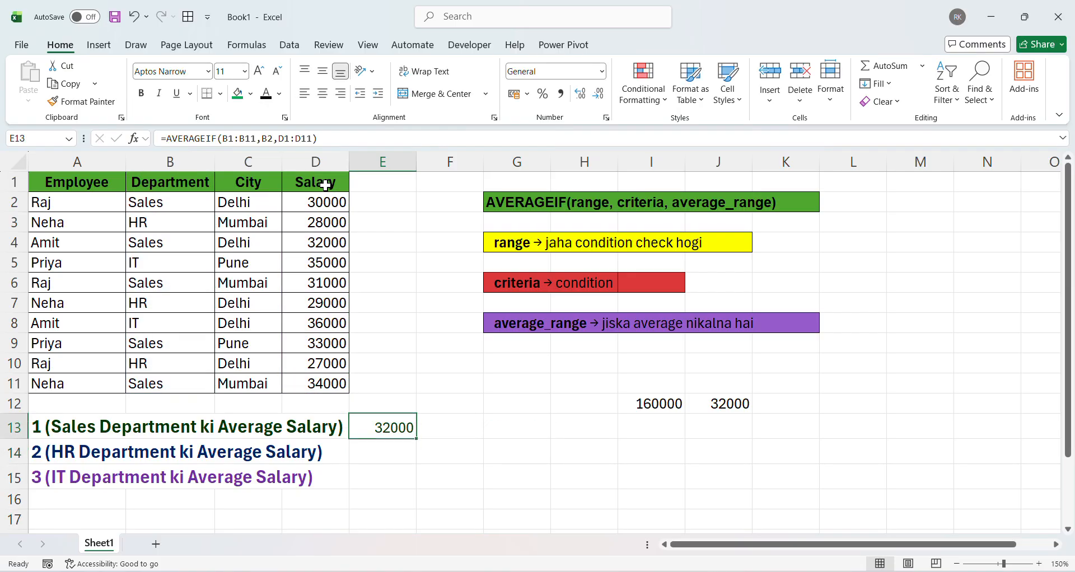
pyautogui.click(714, 404)
pyautogui.click(395, 430)
# Step: Start an AVERAGEIF formula in E14 for the HR average, using B1:B11 as the range
pyautogui.doubleClick(371, 453)
pyautogui.write('=aver')
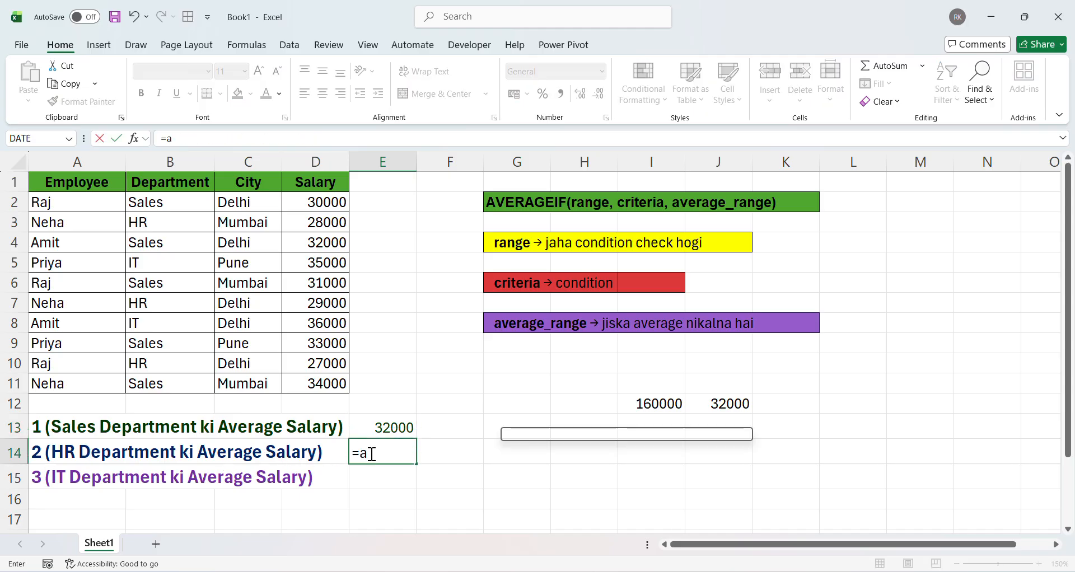
pyautogui.press('Down')
pyautogui.press('Down')
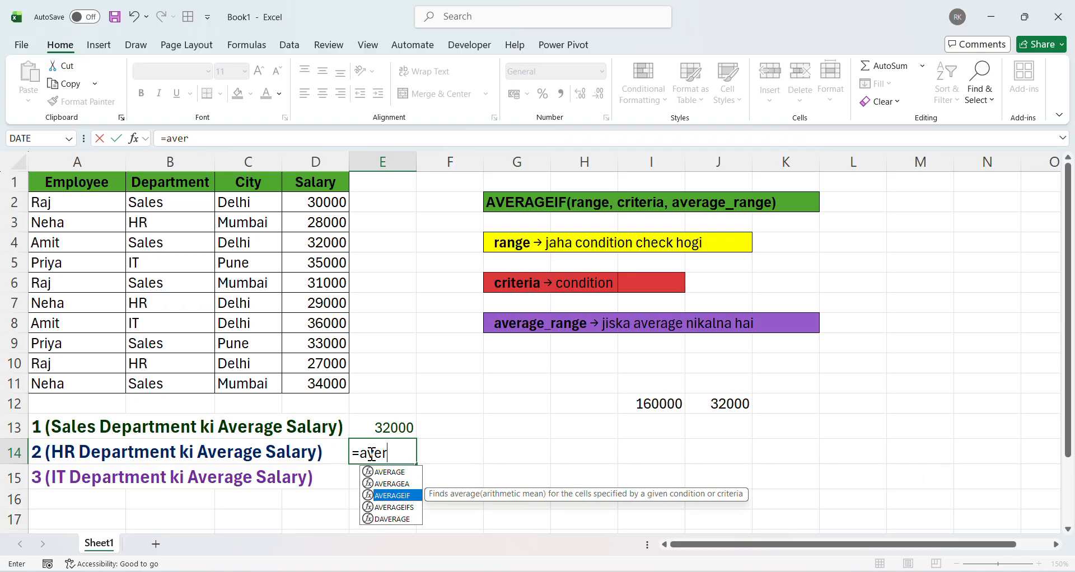
pyautogui.press('Tab')
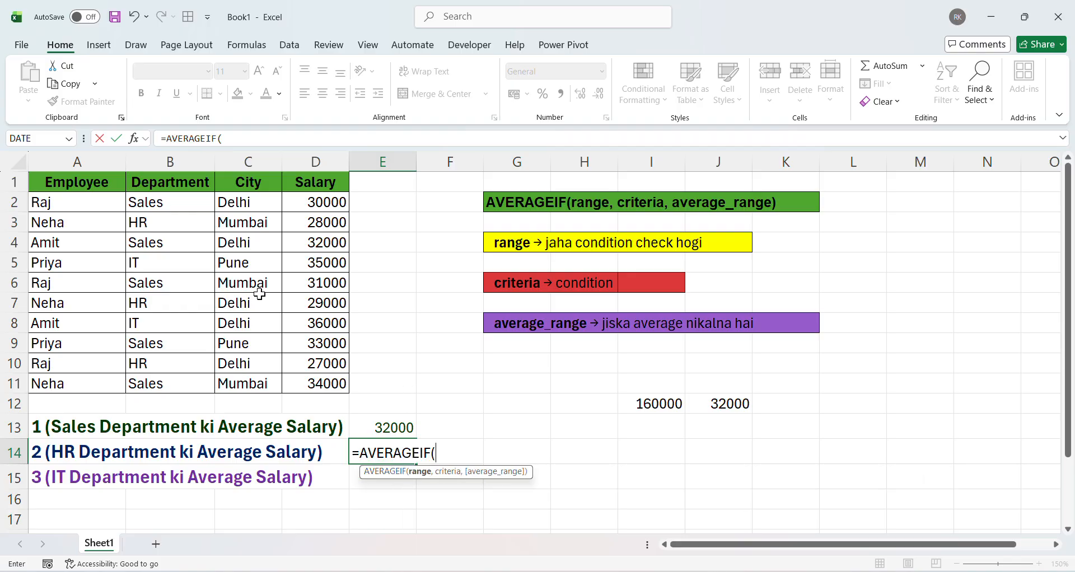
pyautogui.click(179, 186)
pyautogui.hotkey('ctrl', 'shift', 'Down')
pyautogui.write(',')
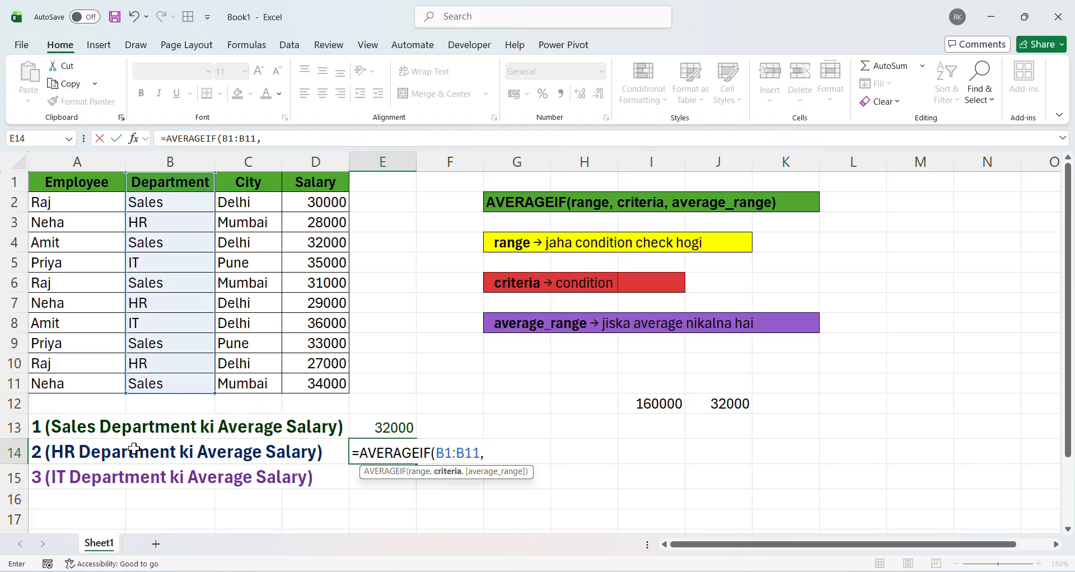
# Step: Complete the E14 formula with the typed criteria "HR" and the Salary cells D1:D11 as the average range
pyautogui.write('"HR",')
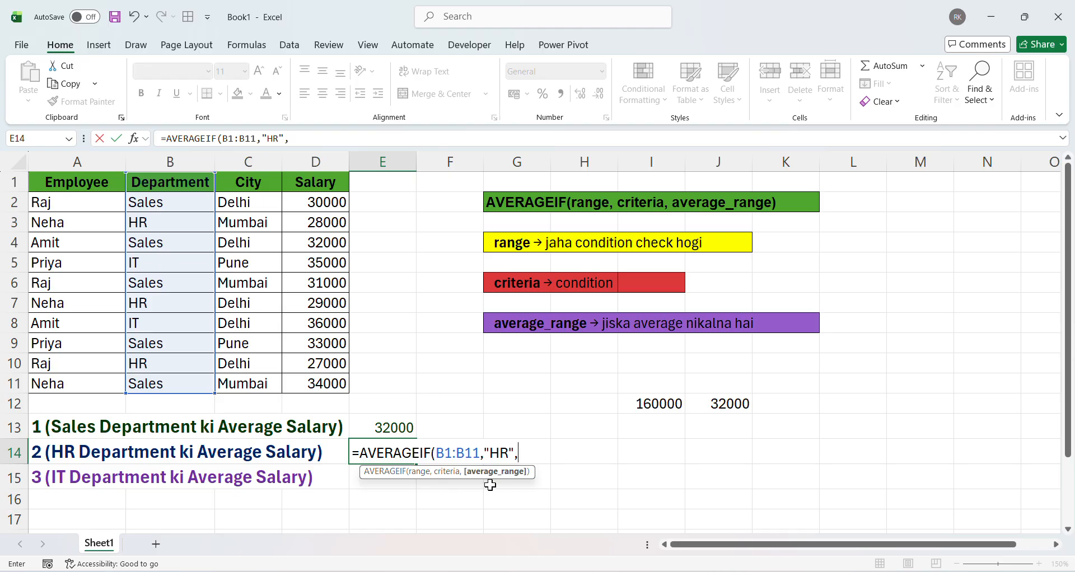
pyautogui.click(314, 183)
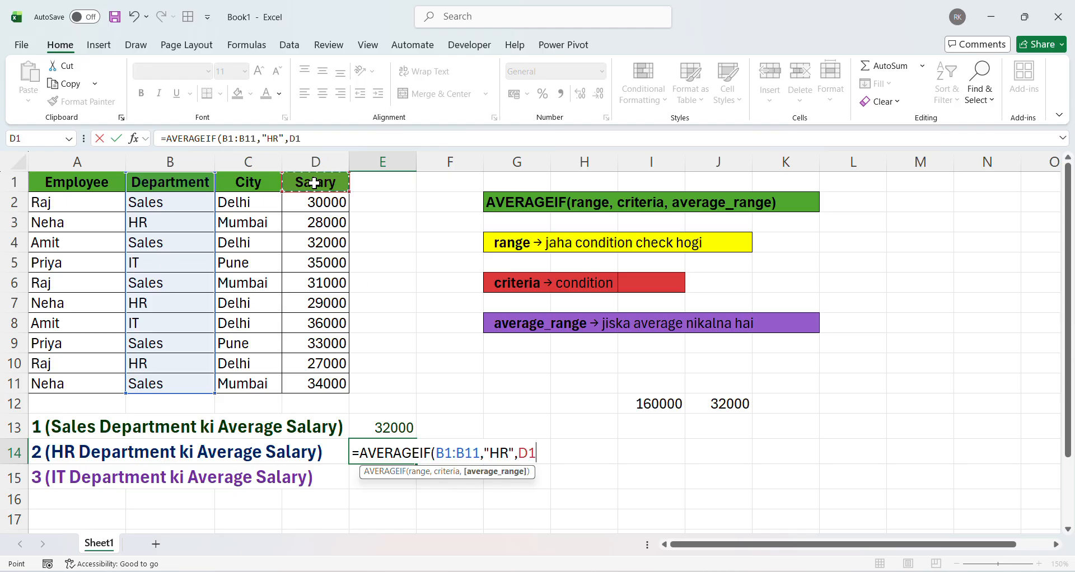
pyautogui.hotkey('ctrl', 'shift', 'Down')
pyautogui.write(')')
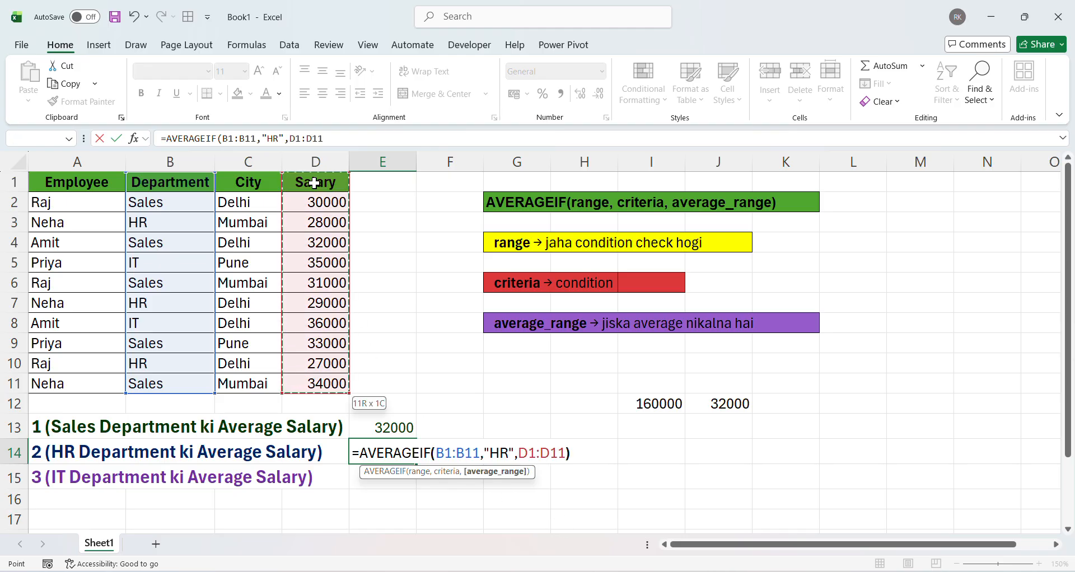
pyautogui.press('Return')
pyautogui.press('Up')
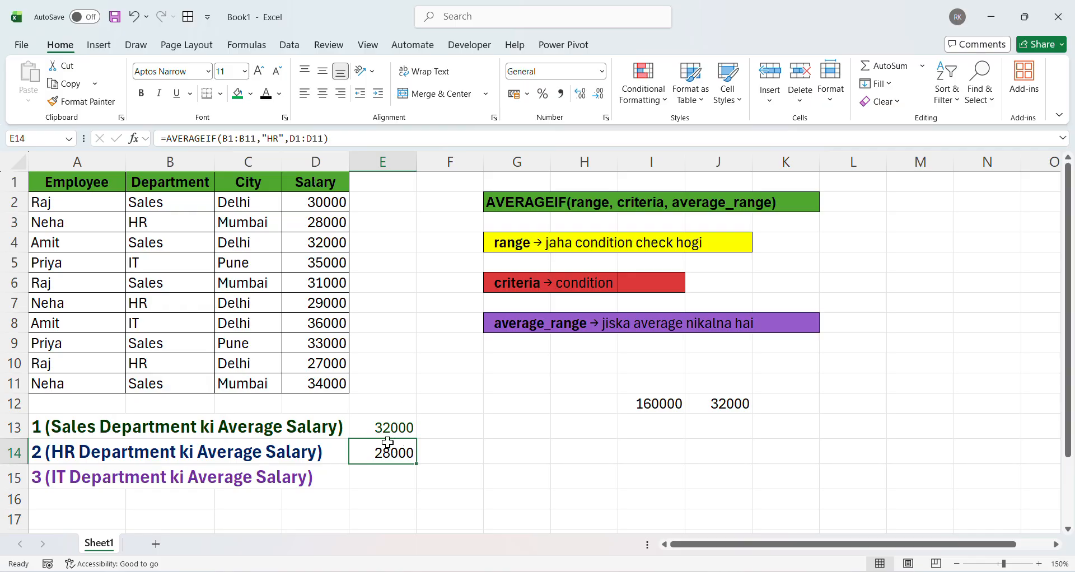
# Step: Match the HR entries in B3, B7 and B10 with their salaries in column D to check the average in E14
pyautogui.click(165, 223)
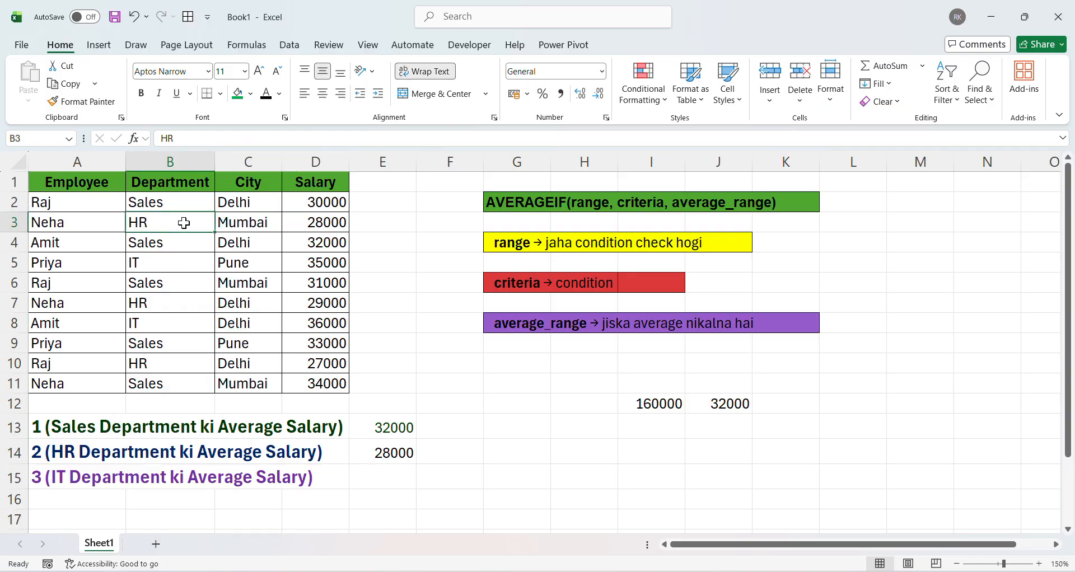
pyautogui.click(289, 227)
pyautogui.click(155, 303)
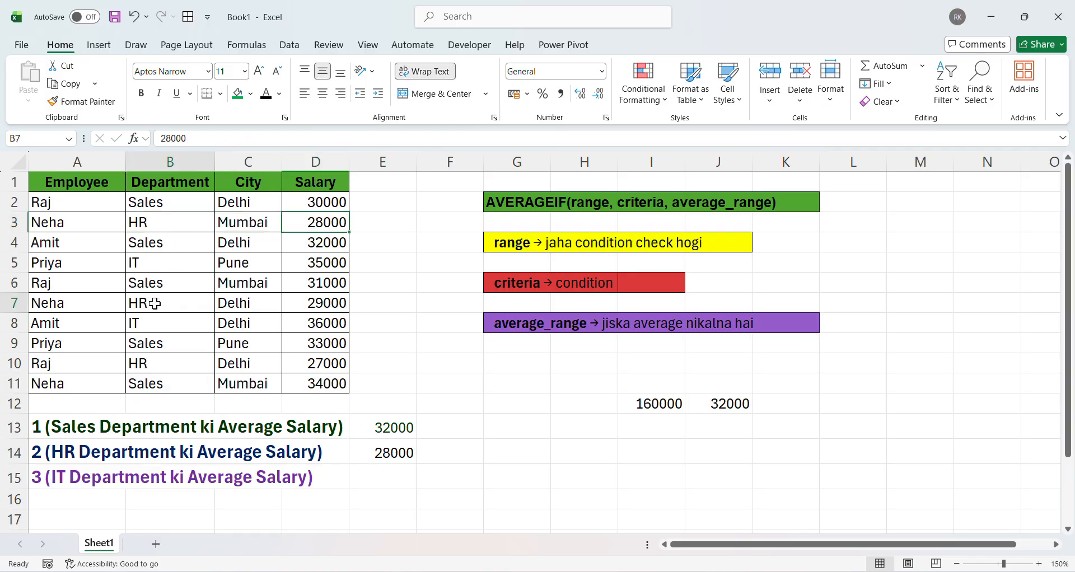
pyautogui.click(300, 303)
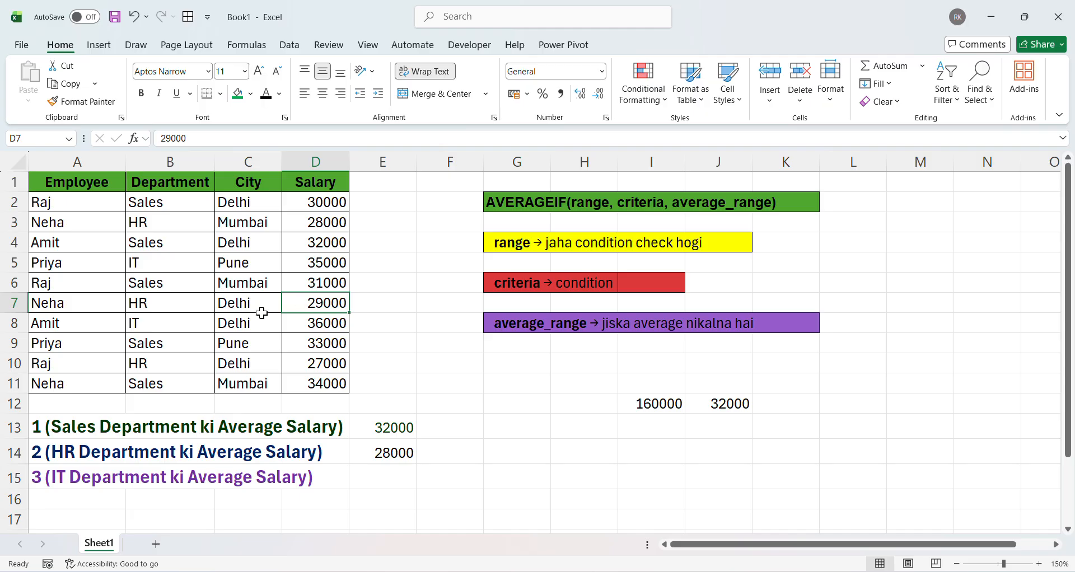
pyautogui.click(172, 362)
pyautogui.click(304, 365)
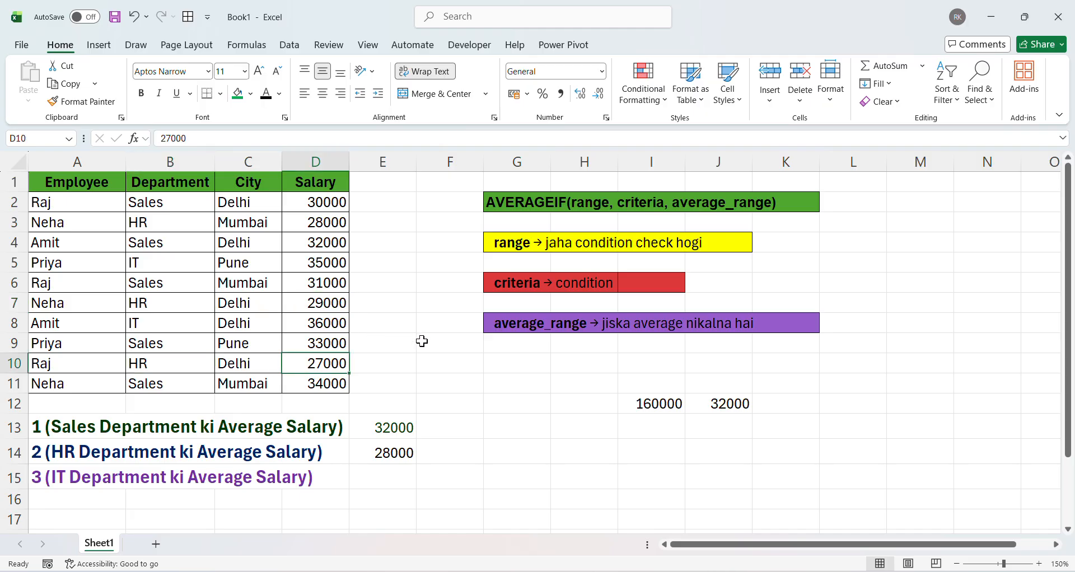
pyautogui.click(387, 455)
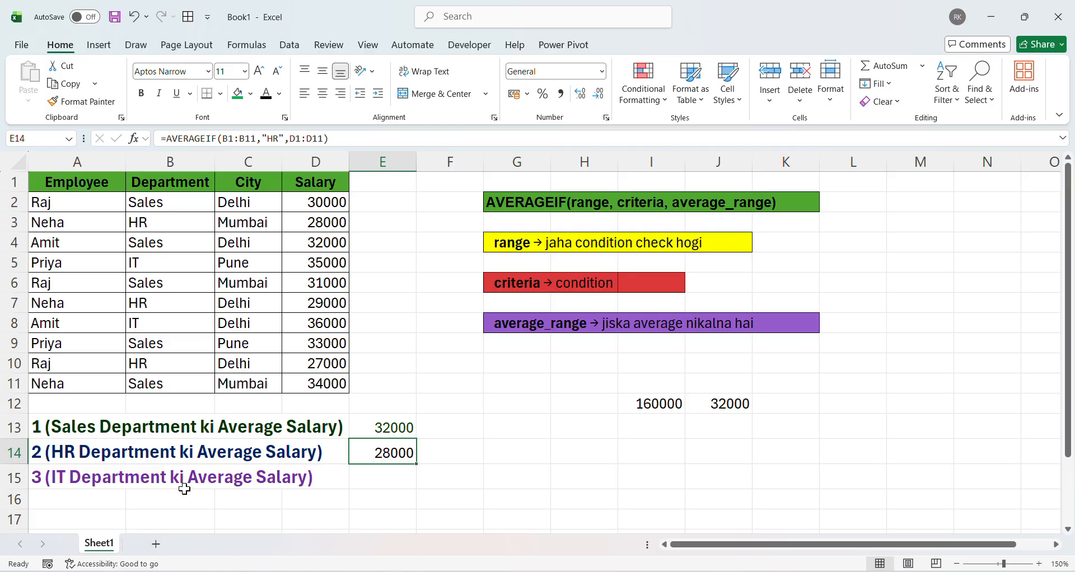
pyautogui.click(384, 482)
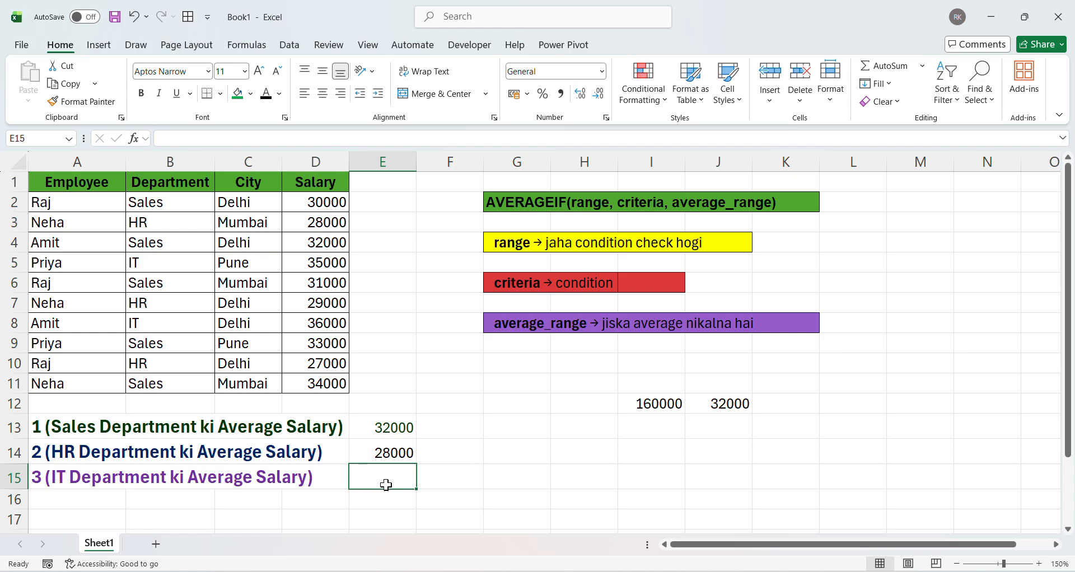
pyautogui.moveTo(386, 487); pyautogui.dragTo(503, 461)
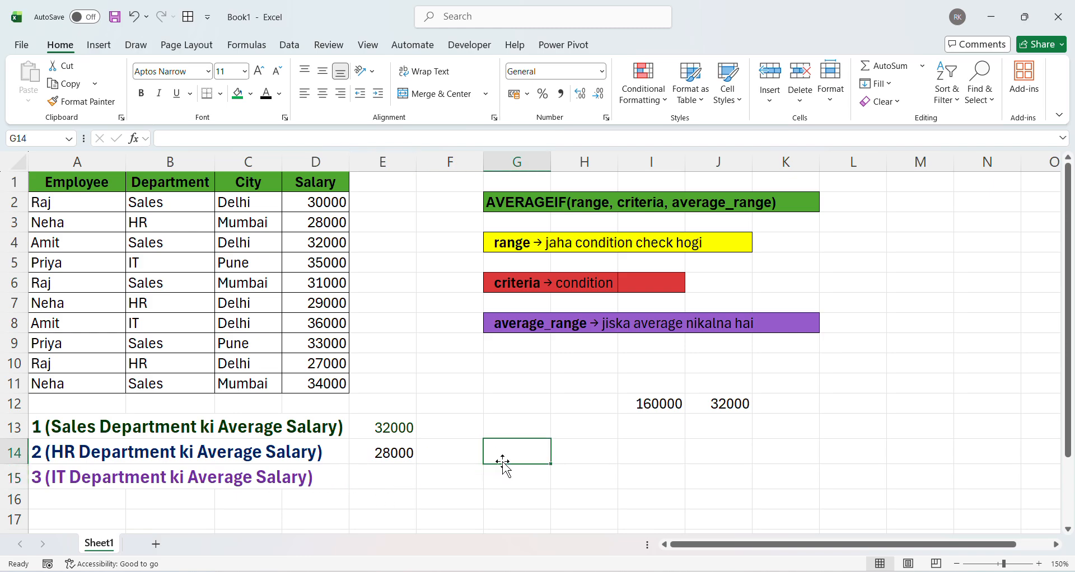